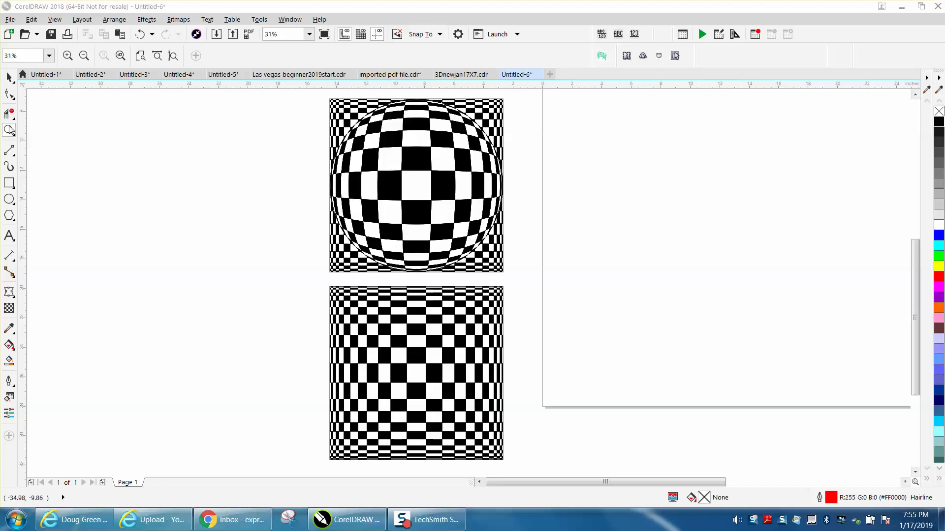
Step: Zoom out past the two checkerboards, then zoom in on the blank page area
{"action": "right_click", "coordinate": [208, 186]}
{"action": "left_click_drag", "start_coordinate": [256, 225], "coordinate": [397, 332]}
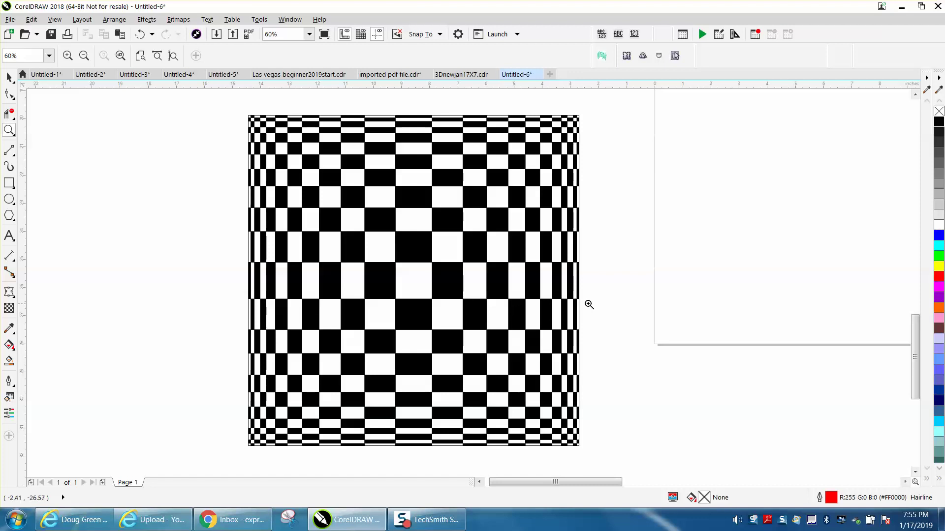
{"action": "right_click", "coordinate": [339, 265]}
{"action": "right_click", "coordinate": [338, 264]}
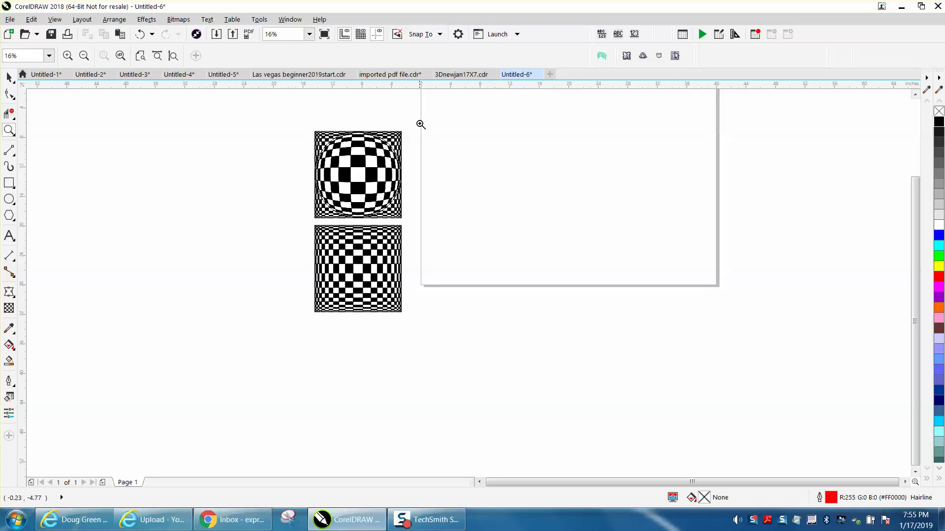
{"action": "left_click_drag", "start_coordinate": [421, 124], "coordinate": [730, 289]}
{"action": "right_click", "coordinate": [386, 256]}
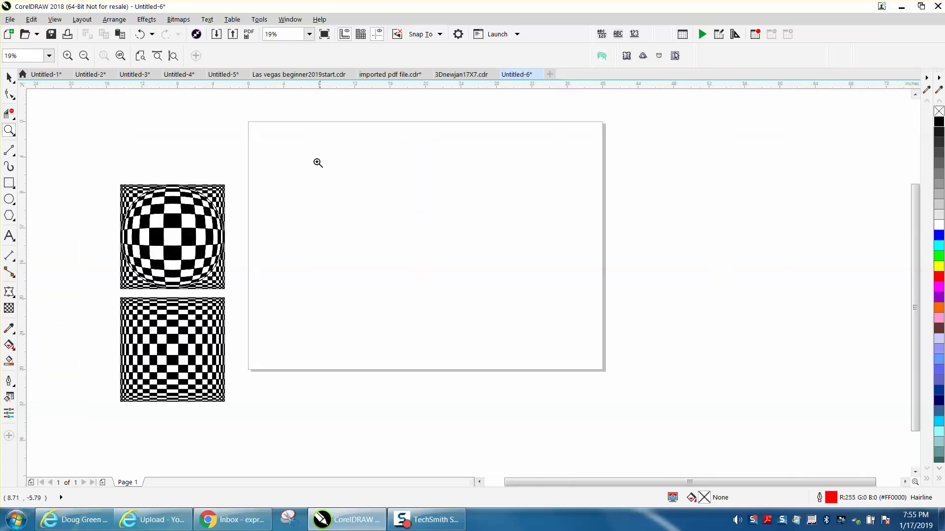
{"action": "left_click_drag", "start_coordinate": [318, 163], "coordinate": [605, 376]}
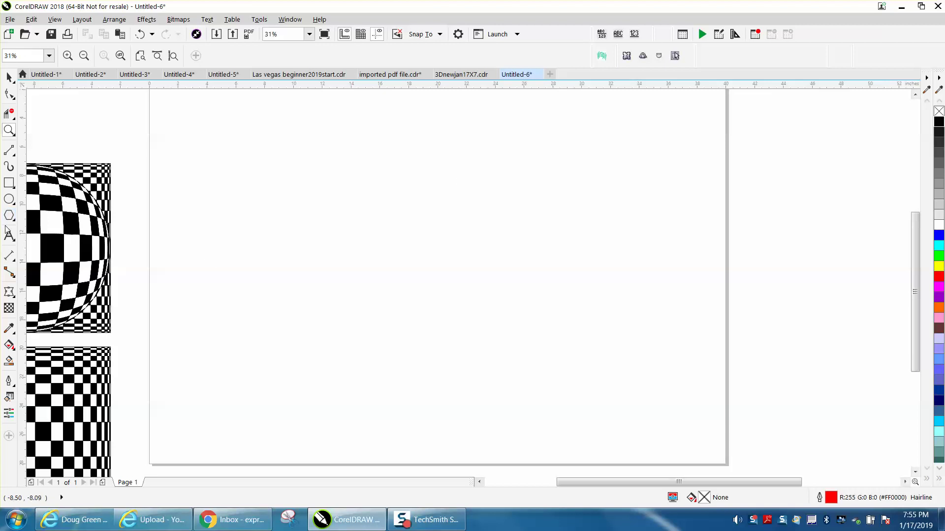
{"action": "left_click", "coordinate": [14, 155]}
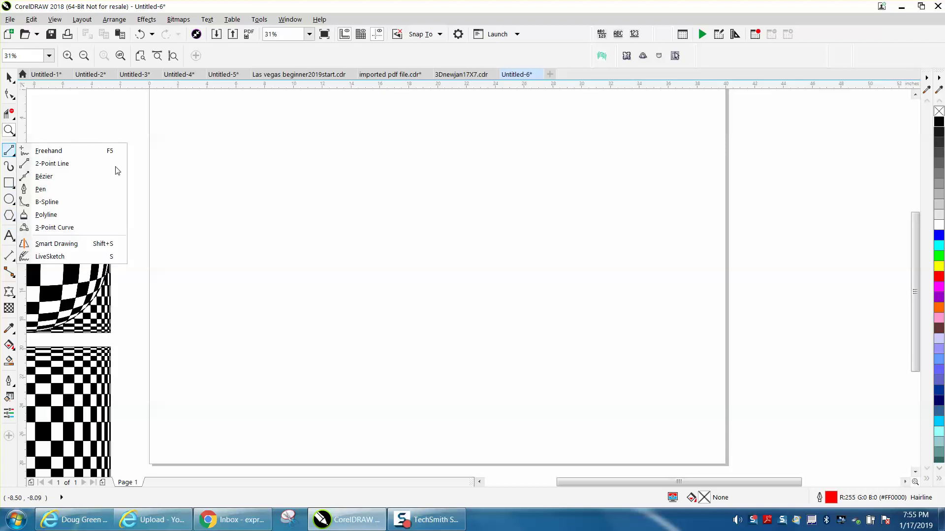
Step: Draw a vertical 2-Point line down the blank page with a 0.5 pt black outline
{"action": "left_click", "coordinate": [51, 163]}
{"action": "left_click_drag", "start_coordinate": [426, 140], "coordinate": [426, 384]}
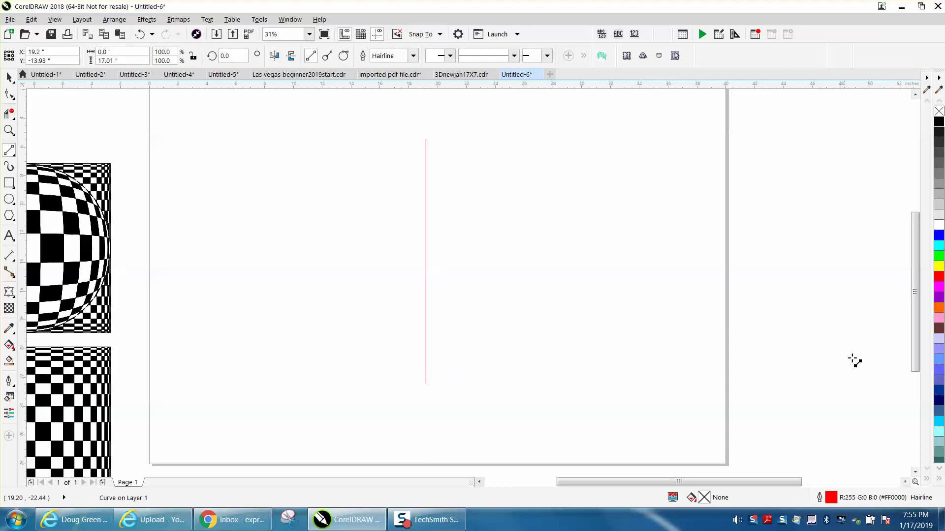
{"action": "double_click", "coordinate": [829, 498]}
{"action": "left_click", "coordinate": [405, 188]}
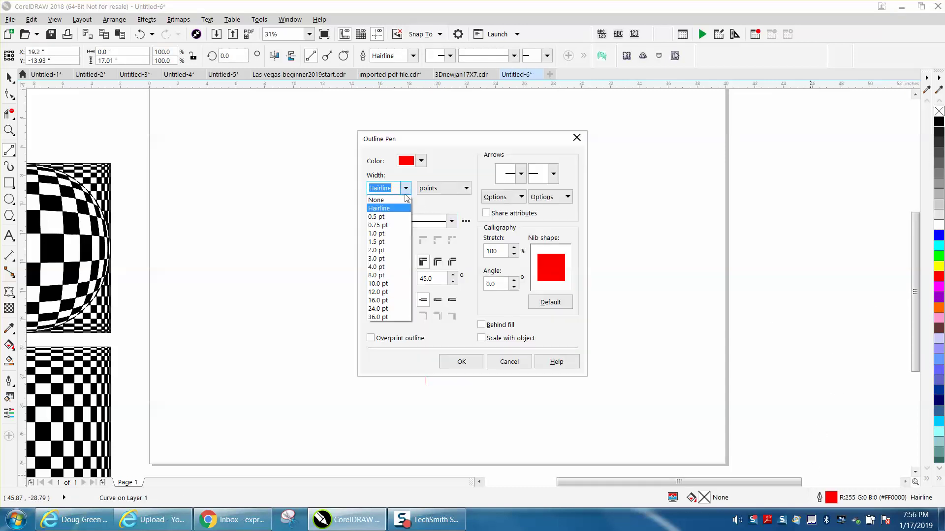
{"action": "left_click", "coordinate": [377, 216]}
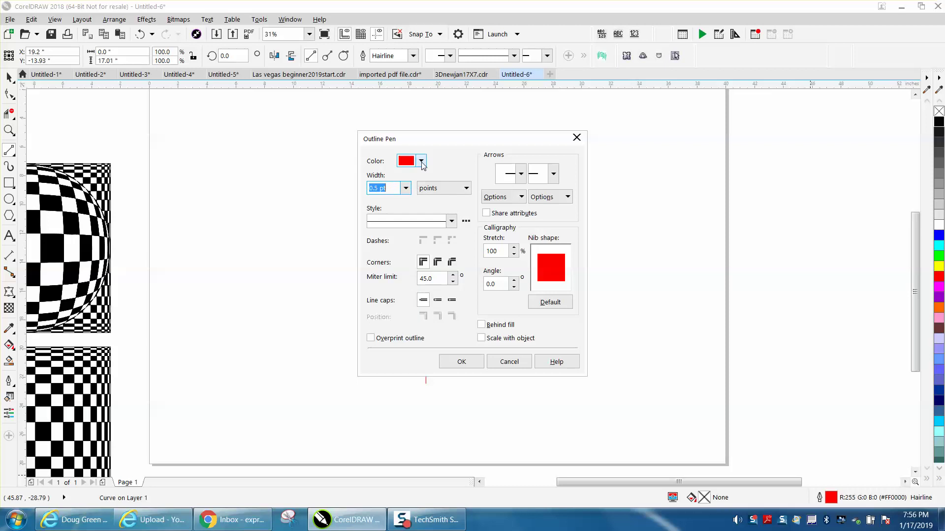
{"action": "left_click", "coordinate": [421, 161]}
{"action": "left_click", "coordinate": [408, 223]}
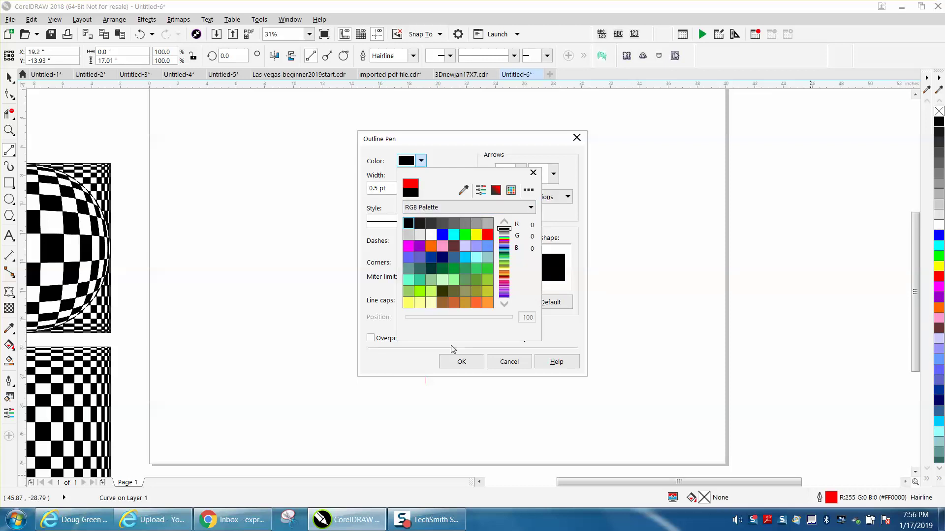
{"action": "left_click", "coordinate": [454, 363]}
{"action": "left_click", "coordinate": [450, 361]}
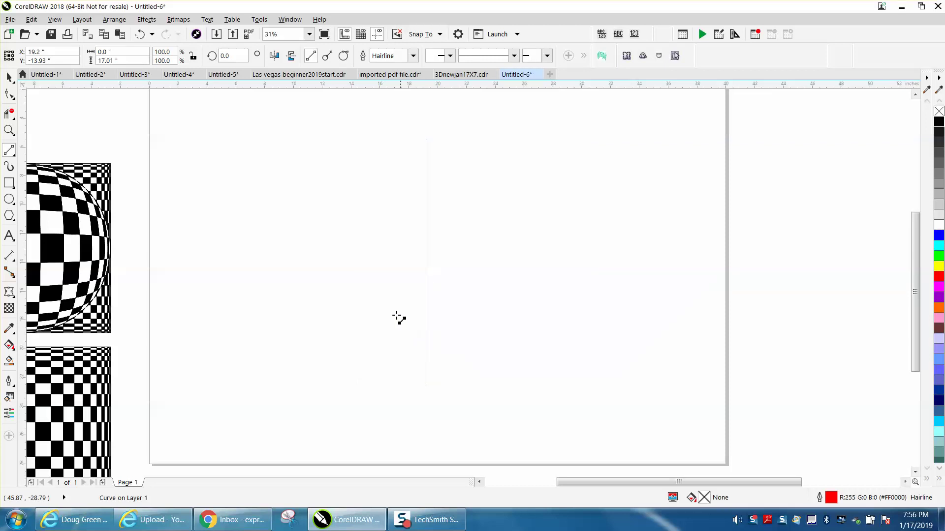
{"action": "left_click", "coordinate": [9, 77]}
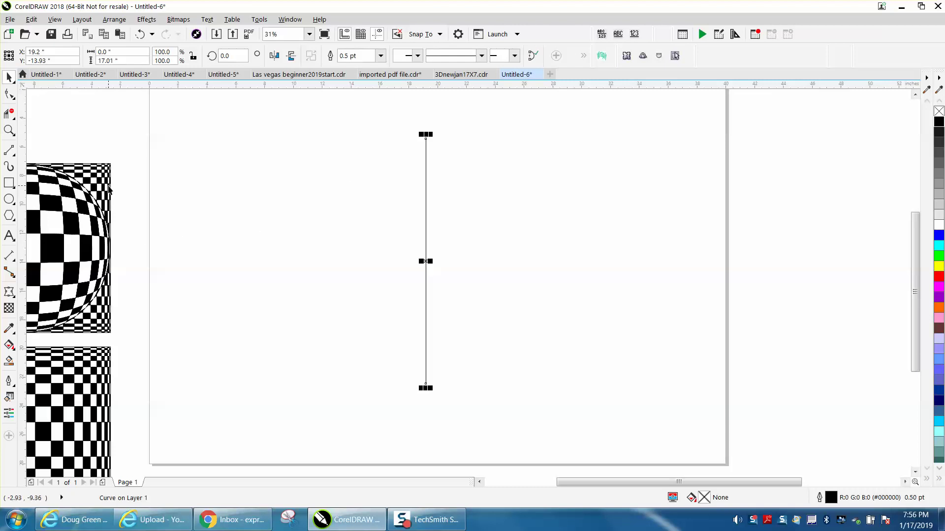
{"action": "left_click", "coordinate": [9, 130]}
Step: Zoom in on the vertical line and drop a copy just to its right
{"action": "left_click_drag", "start_coordinate": [370, 123], "coordinate": [595, 429]}
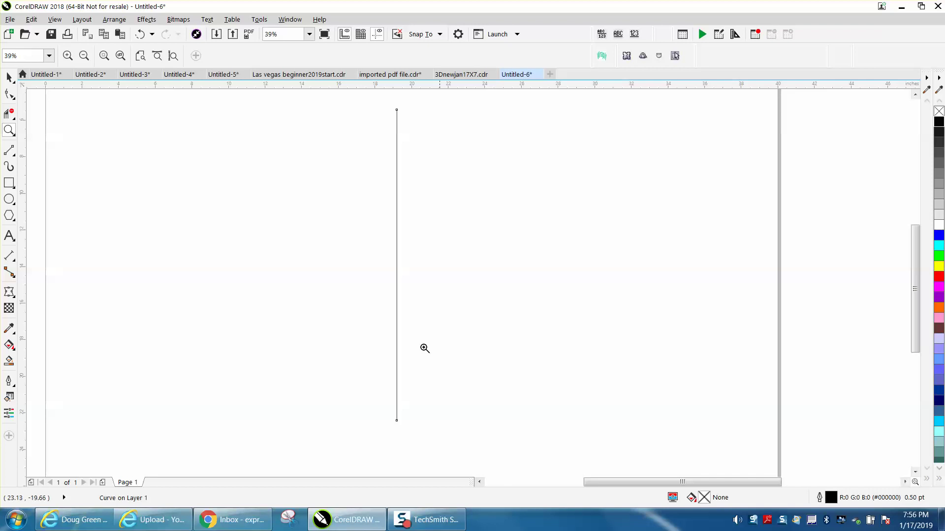
{"action": "left_click", "coordinate": [15, 78]}
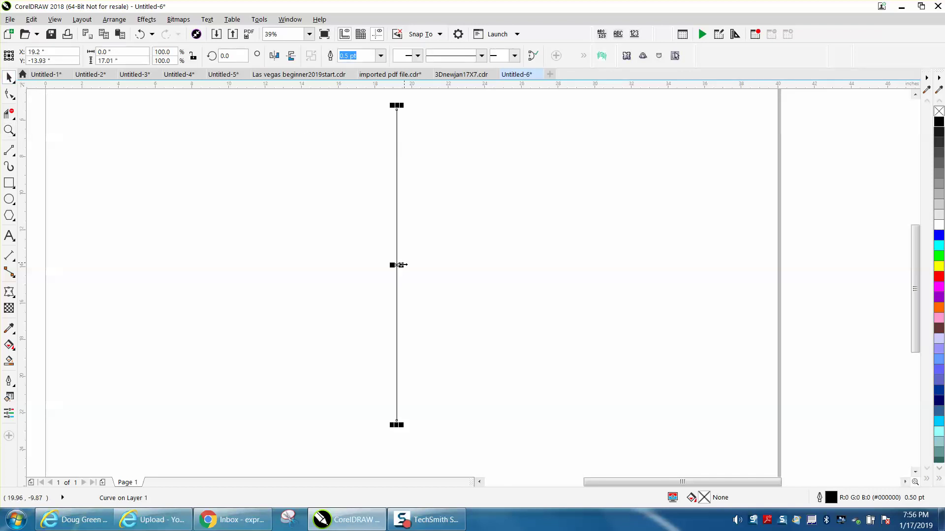
{"action": "left_click_drag", "start_coordinate": [397, 265], "coordinate": [402, 266]}
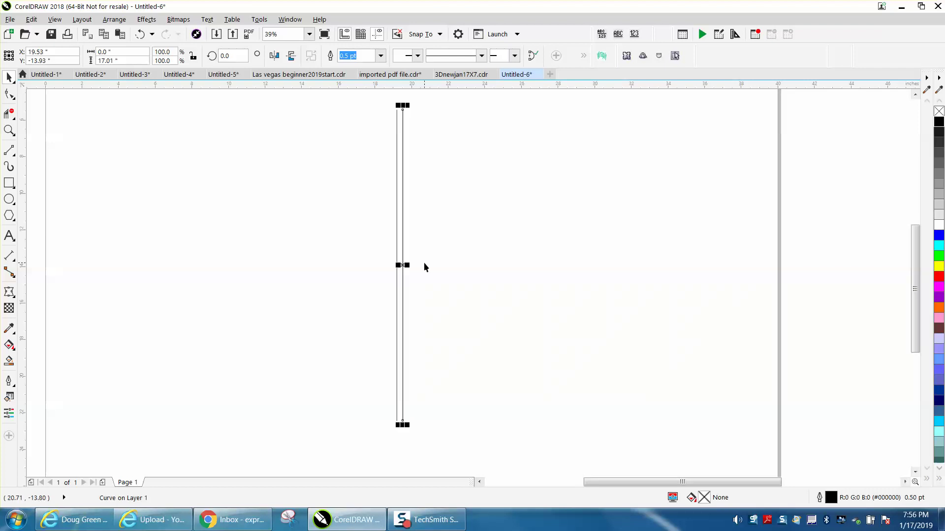
Step: Set the nudge distance to 0.05" and nudge the copy one step left
{"action": "left_click", "coordinate": [379, 111]}
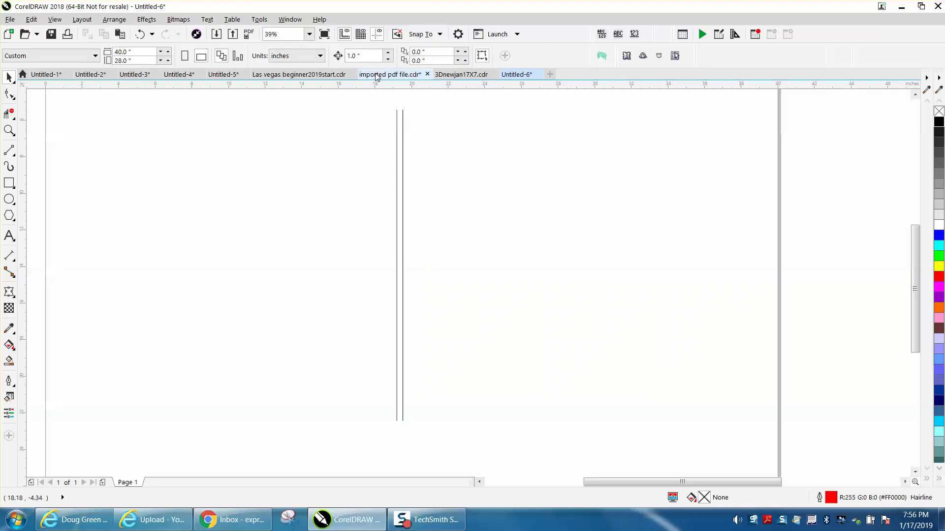
{"action": "type", "text": "."}
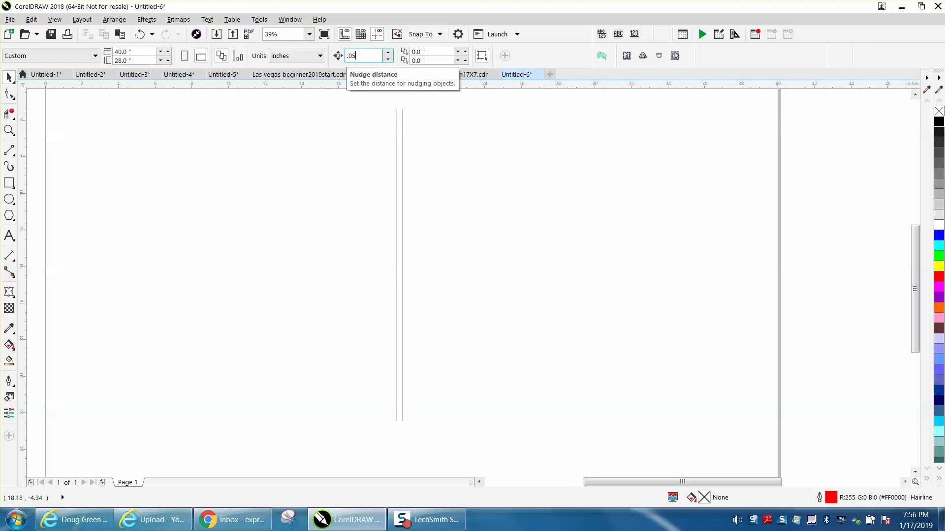
{"action": "type", "text": "05"}
{"action": "left_click", "coordinate": [404, 135]}
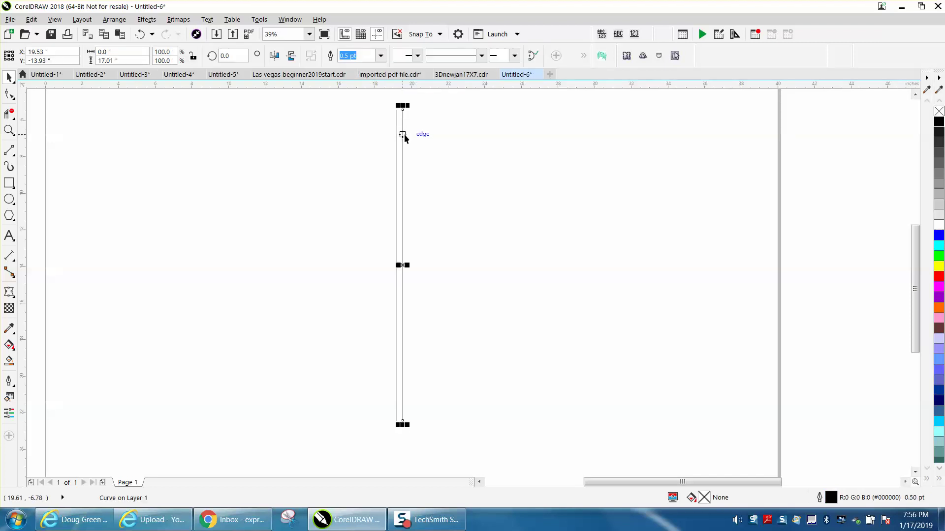
{"action": "key", "text": "Left"}
{"action": "key", "text": "Left"}
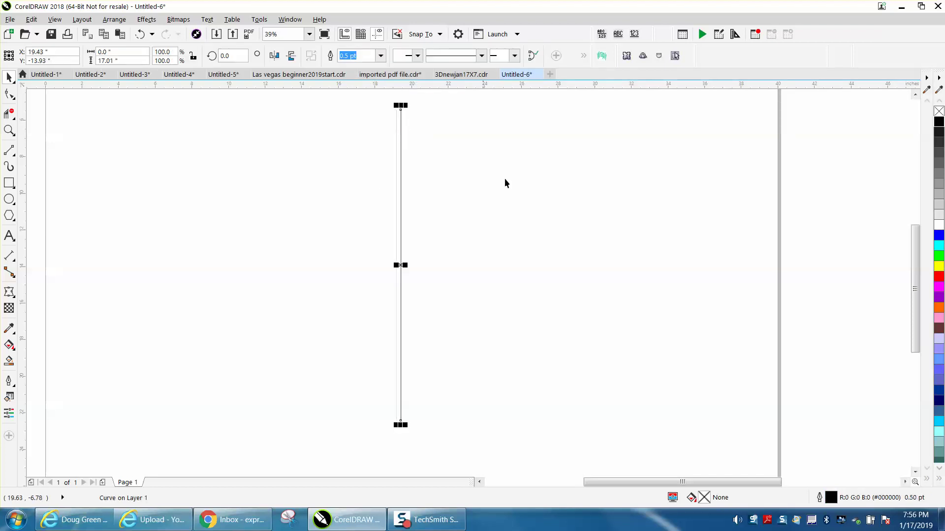
Step: Zoom in closer on the two lines and select the right-hand one
{"action": "left_click", "coordinate": [370, 186]}
{"action": "left_click", "coordinate": [14, 135]}
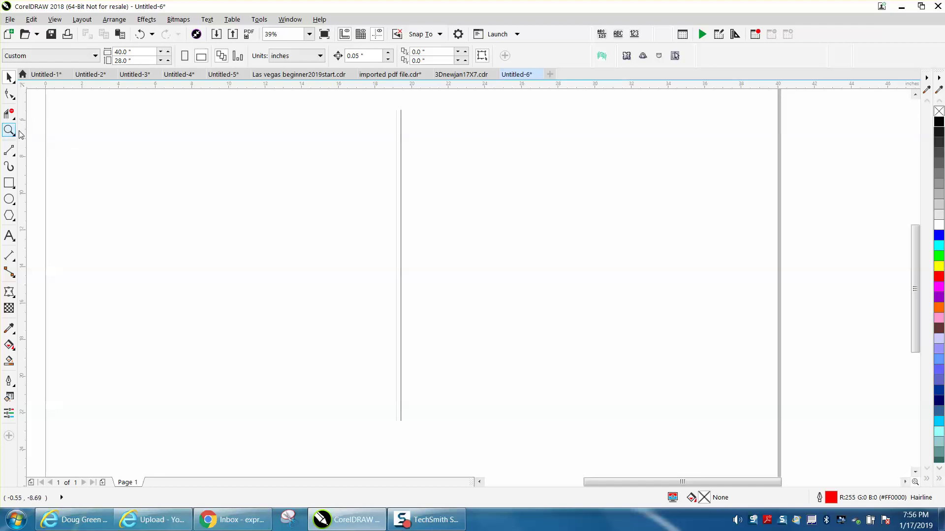
{"action": "left_click", "coordinate": [9, 130]}
{"action": "left_click", "coordinate": [343, 195]}
{"action": "left_click", "coordinate": [9, 77]}
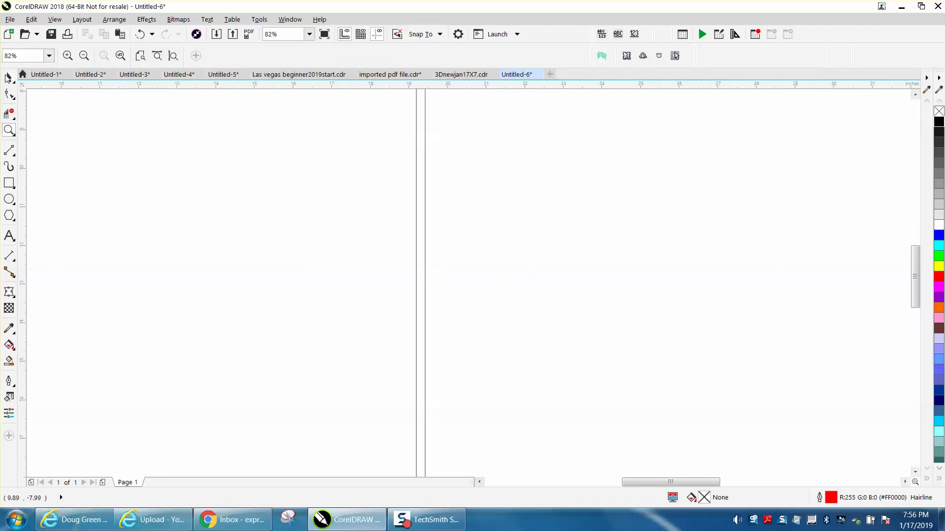
{"action": "left_click", "coordinate": [424, 208]}
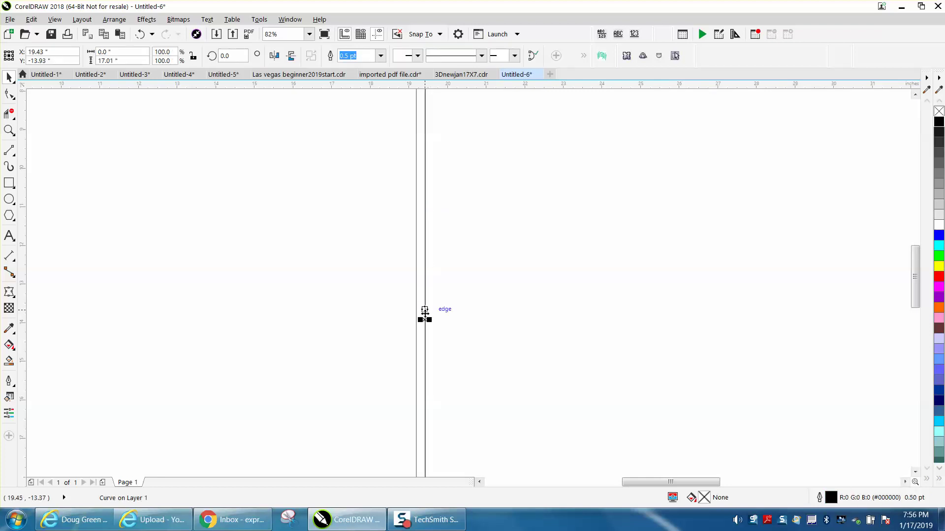
Step: Duplicate the line rightward with Ctrl+D, pushing each copy a little farther
{"action": "mouse_move", "coordinate": [424, 319]}
{"action": "left_mouse_down"}
{"action": "mouse_move", "coordinate": [465, 323]}
{"action": "mouse_move", "coordinate": [438, 323]}
{"action": "left_mouse_up"}
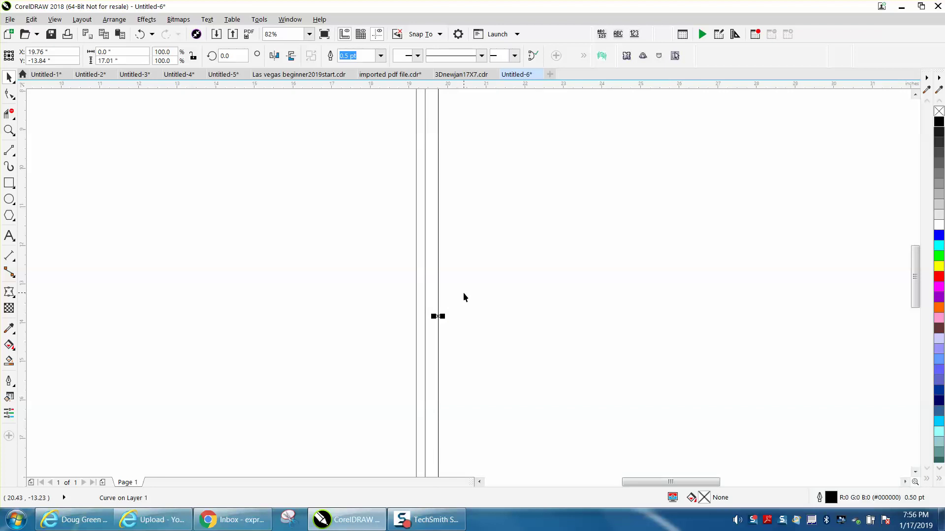
{"action": "key", "text": "ctrl+d"}
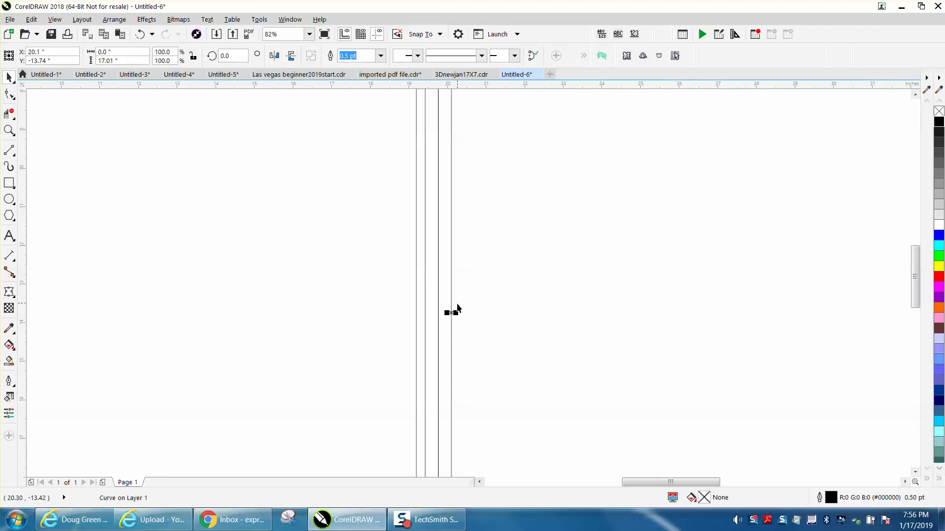
{"action": "left_click_drag", "start_coordinate": [453, 312], "coordinate": [458, 312]}
{"action": "key", "text": "ctrl+d"}
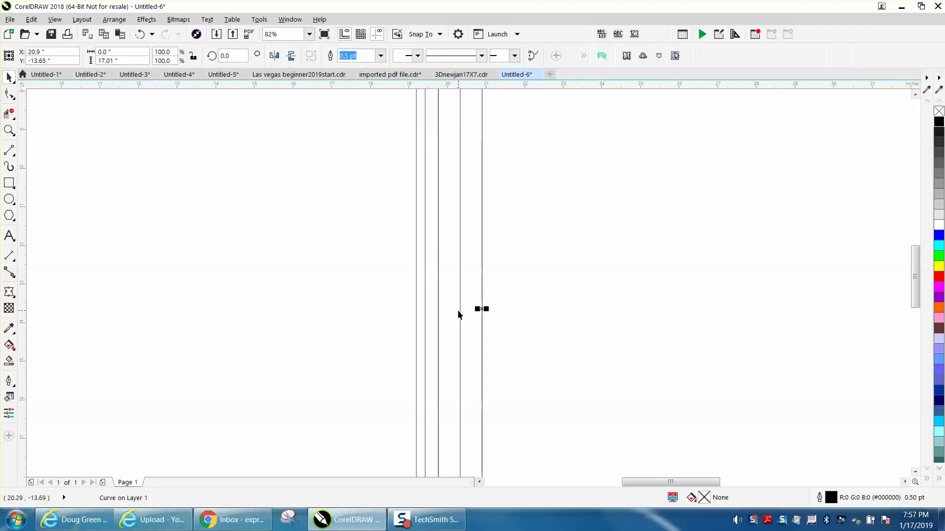
{"action": "left_click_drag", "start_coordinate": [483, 305], "coordinate": [487, 306]}
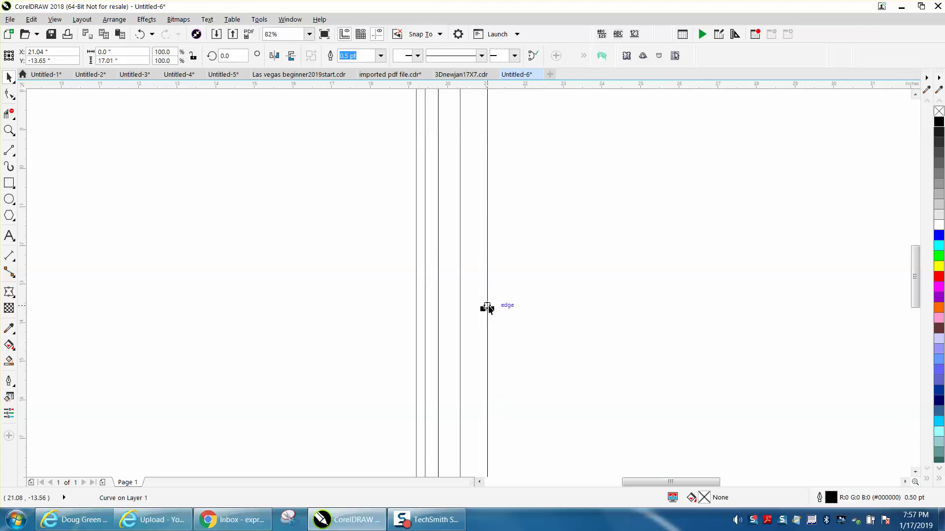
{"action": "key", "text": "ctrl+d"}
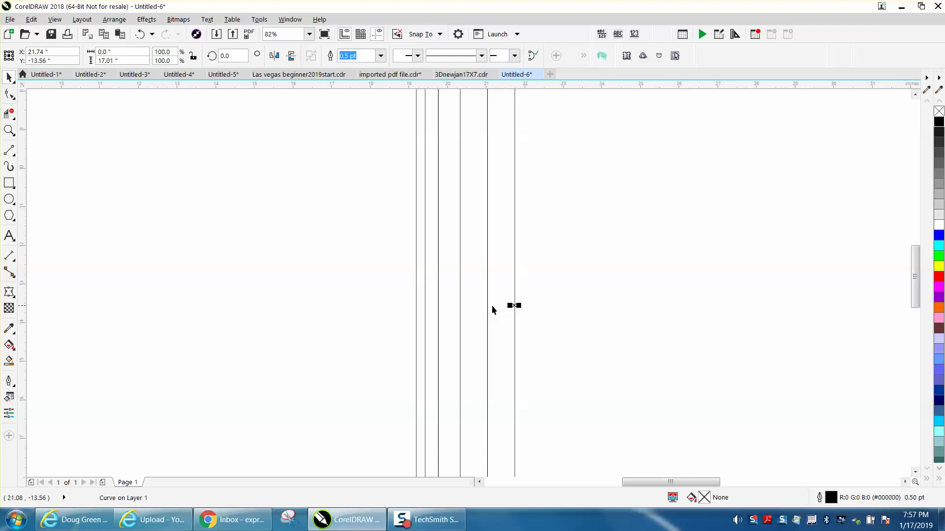
{"action": "left_click_drag", "start_coordinate": [513, 305], "coordinate": [523, 306]}
{"action": "key", "text": "ctrl+d"}
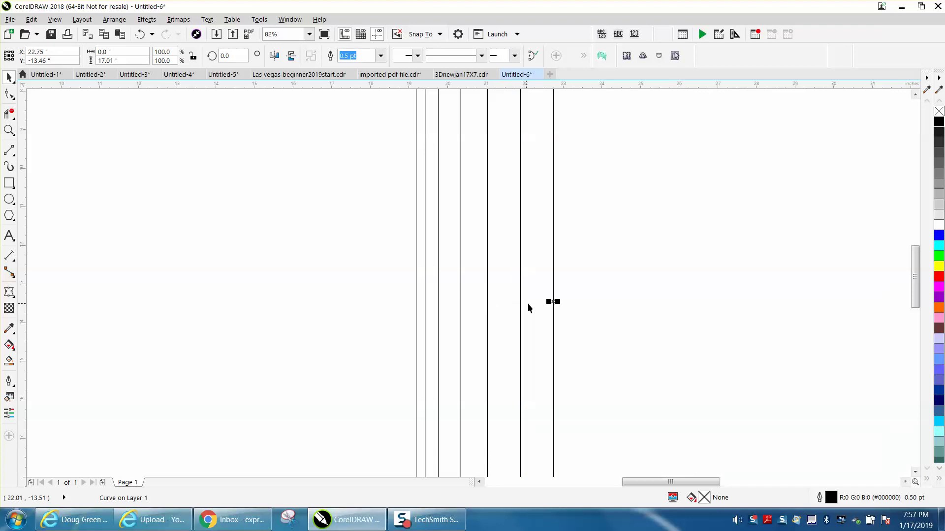
Step: Keep duplicating and widening the gaps until the last line sits at 27 inches
{"action": "left_click_drag", "start_coordinate": [552, 301], "coordinate": [558, 302]}
{"action": "key", "text": "ctrl+d"}
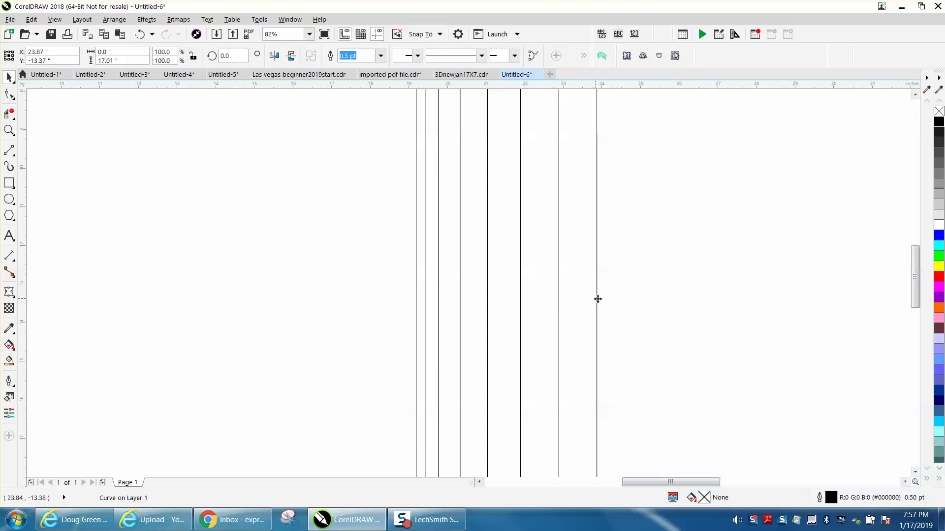
{"action": "left_click_drag", "start_coordinate": [595, 297], "coordinate": [602, 298]}
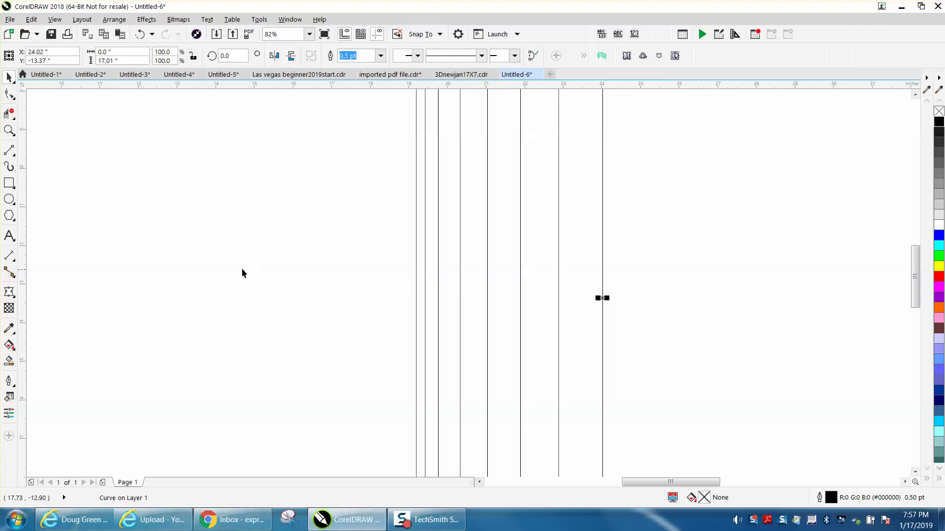
{"action": "key", "text": "ctrl+d"}
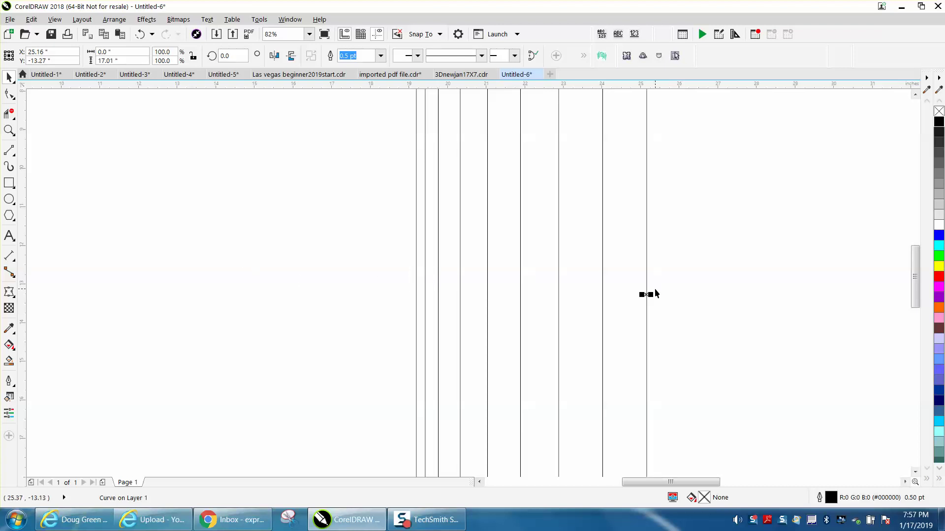
{"action": "left_click_drag", "start_coordinate": [650, 295], "coordinate": [658, 294]}
{"action": "key", "text": "ctrl+d"}
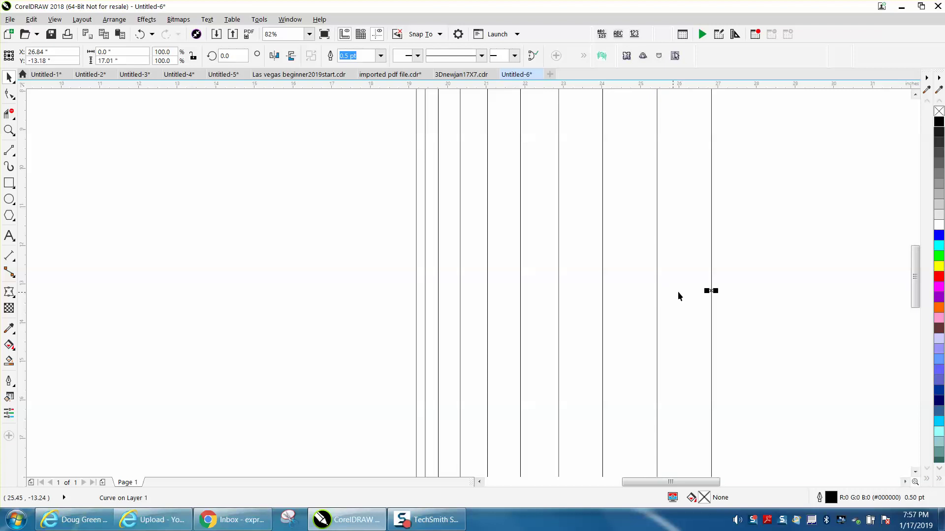
{"action": "left_click_drag", "start_coordinate": [714, 290], "coordinate": [718, 291]}
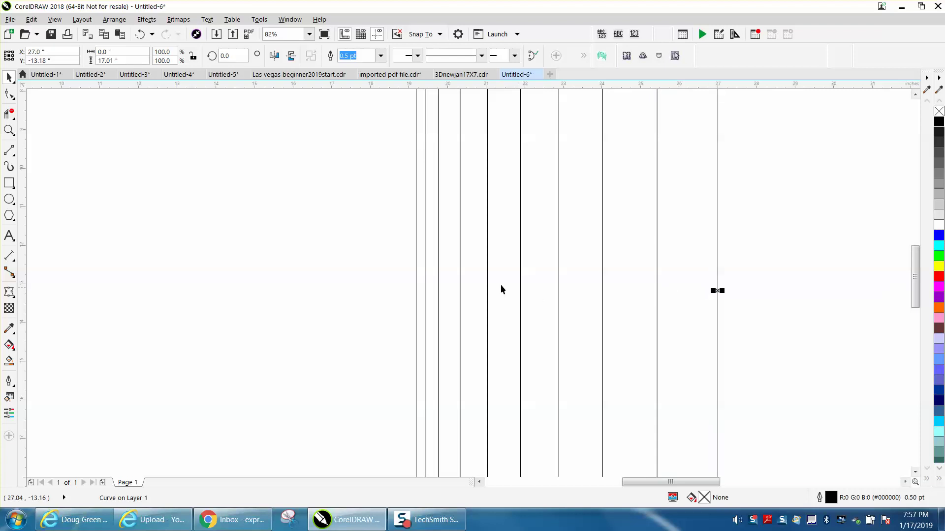
{"action": "key", "text": "Escape"}
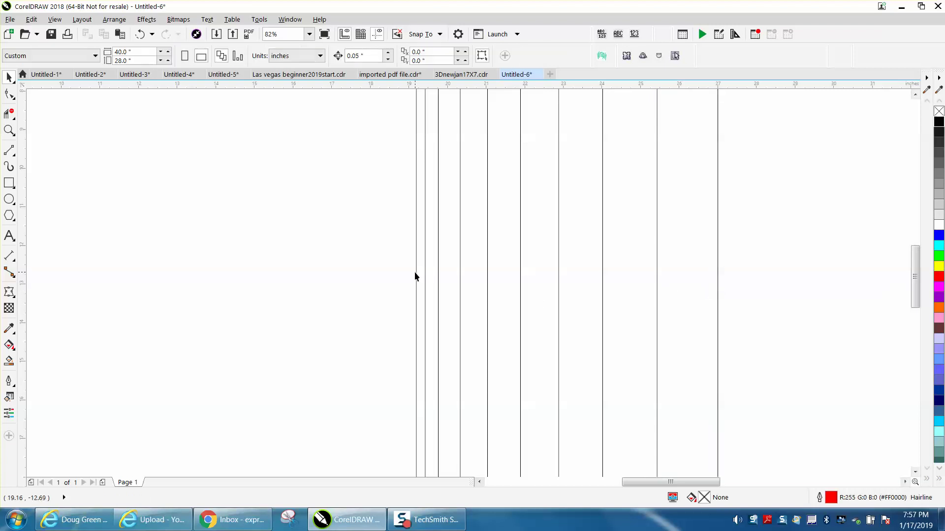
Step: Add a copy of the leftmost line just to its left
{"action": "left_click", "coordinate": [415, 273]}
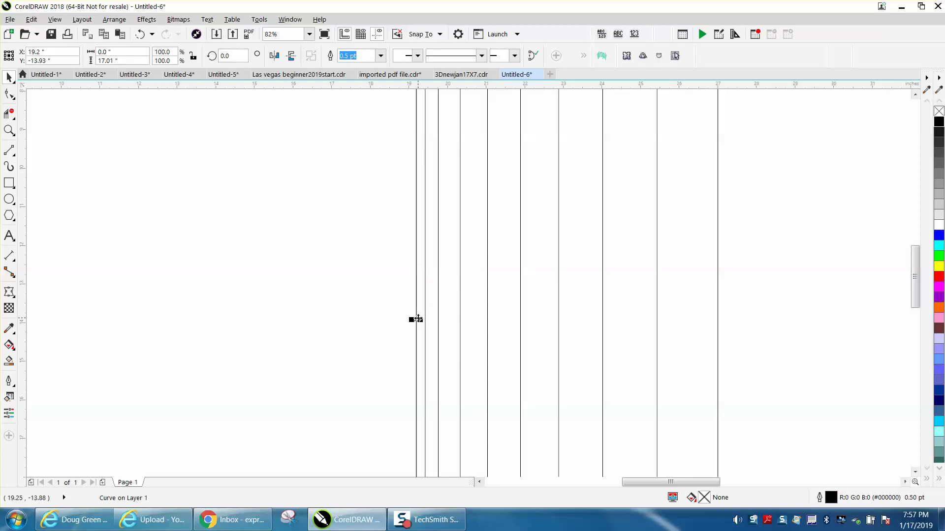
{"action": "key", "text": "KP_Add"}
{"action": "key", "text": "Left"}
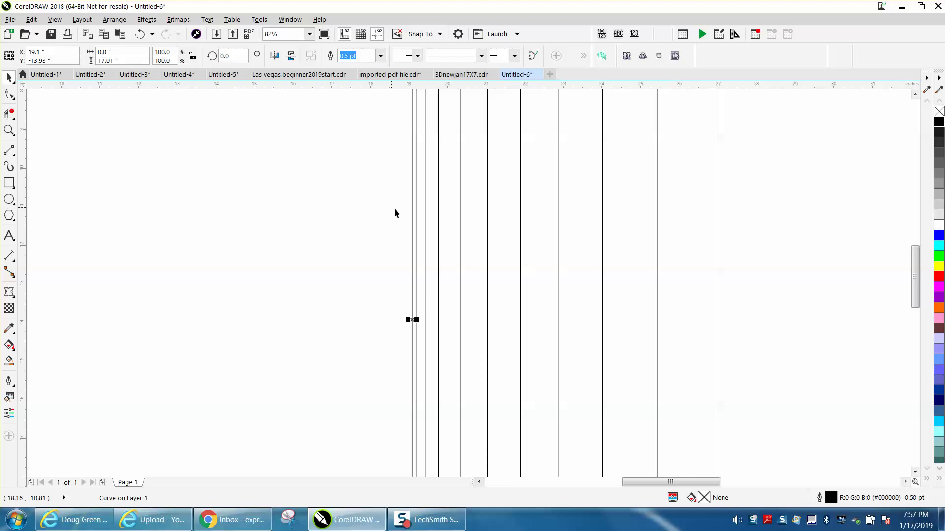
Step: Nudge the next four lines left, the fourth to 20.94 inches
{"action": "left_click", "coordinate": [438, 252]}
{"action": "key", "text": "Left"}
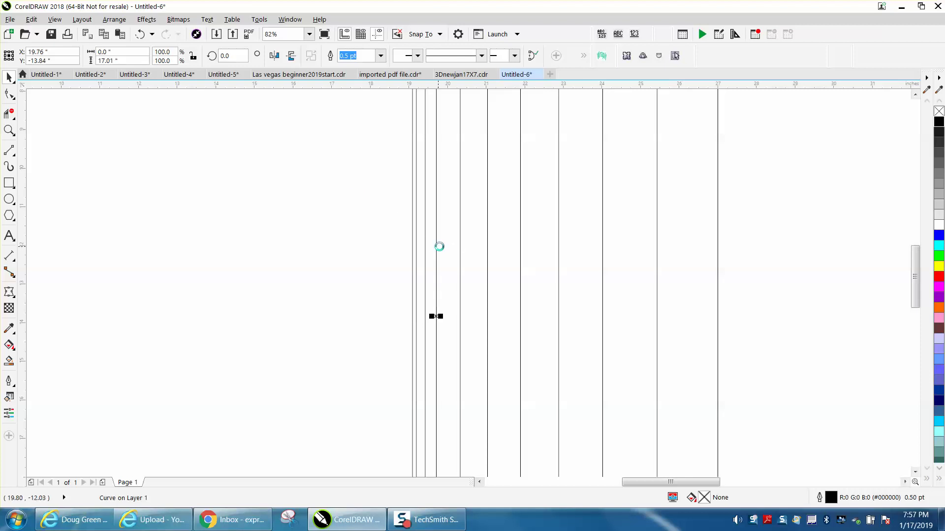
{"action": "left_click", "coordinate": [460, 276]}
{"action": "key", "text": "Left"}
{"action": "key", "text": "Left"}
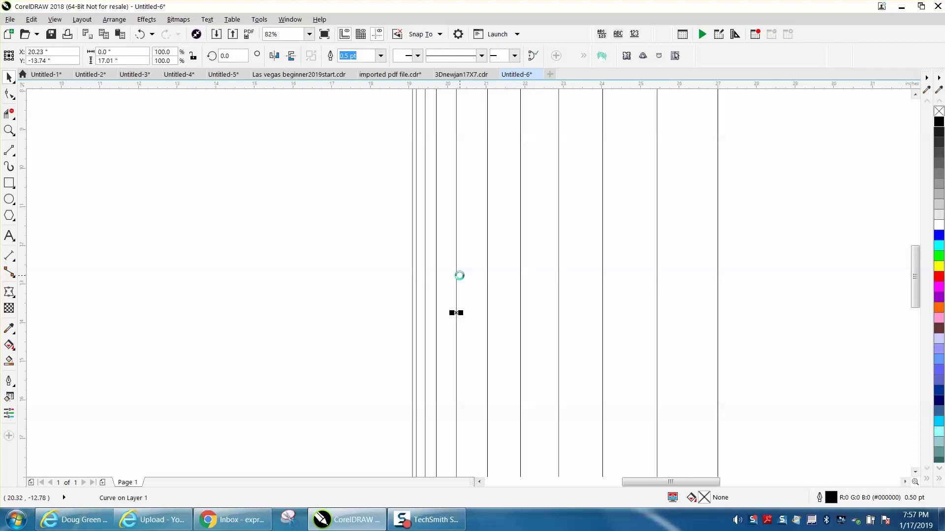
{"action": "left_click", "coordinate": [487, 269]}
{"action": "key", "text": "Left"}
{"action": "key", "text": "Left"}
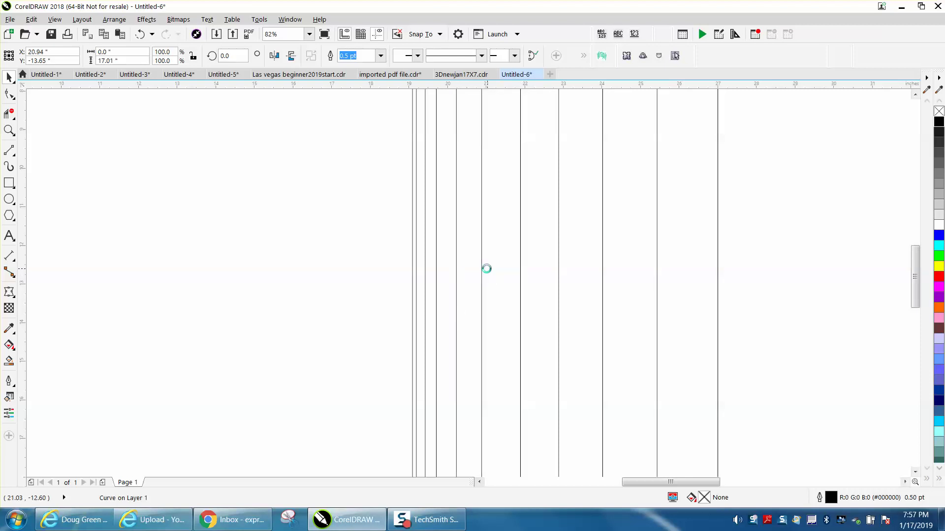
{"action": "left_click", "coordinate": [520, 261]}
{"action": "key", "text": "Left"}
{"action": "key", "text": "Left"}
Step: Nudge the remaining lines left, including the one at 25.43 inches, then select all eleven
{"action": "key", "text": "Left"}
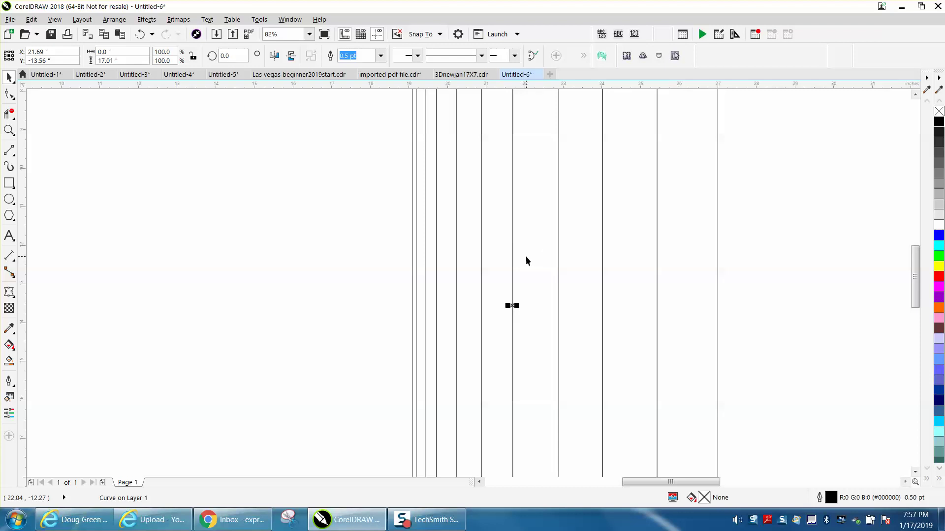
{"action": "left_click", "coordinate": [555, 255]}
{"action": "left_click", "coordinate": [558, 255]}
{"action": "key", "text": "Left"}
{"action": "key", "text": "Left"}
{"action": "key", "text": "Left"}
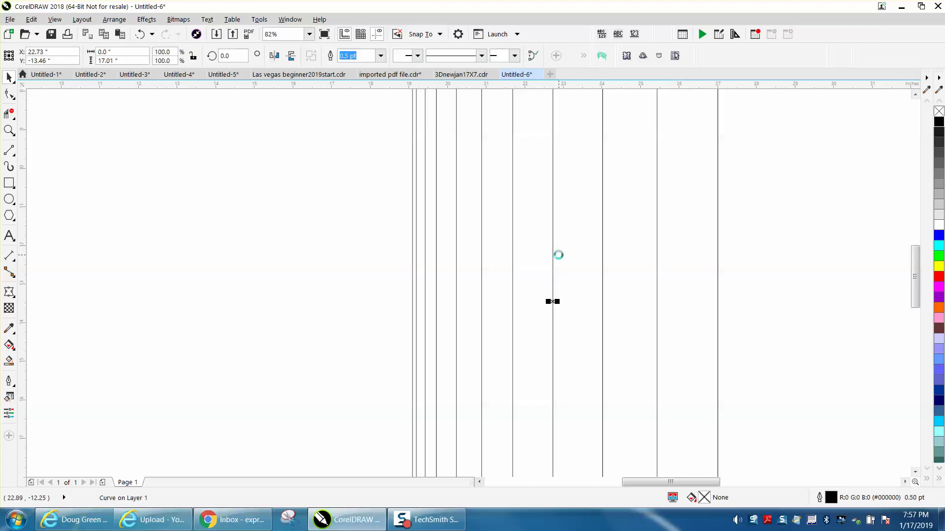
{"action": "left_click", "coordinate": [603, 257]}
{"action": "key", "text": "Left"}
{"action": "key", "text": "Left"}
{"action": "key", "text": "Left"}
{"action": "key", "text": "Left"}
{"action": "left_click", "coordinate": [656, 258]}
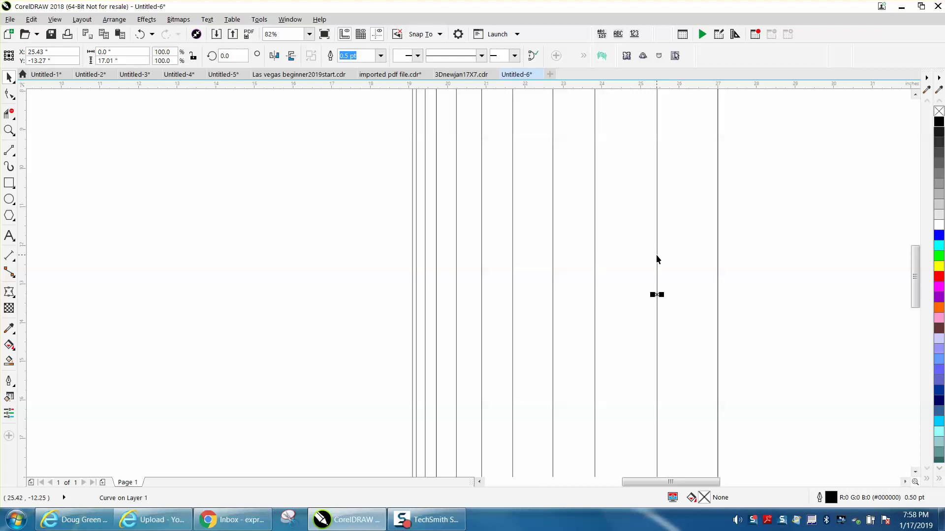
{"action": "key", "text": "Left"}
{"action": "key", "text": "Left"}
{"action": "key", "text": "Left"}
{"action": "scroll", "coordinate": [497, 264], "scroll_direction": "down", "scroll_amount": 3}
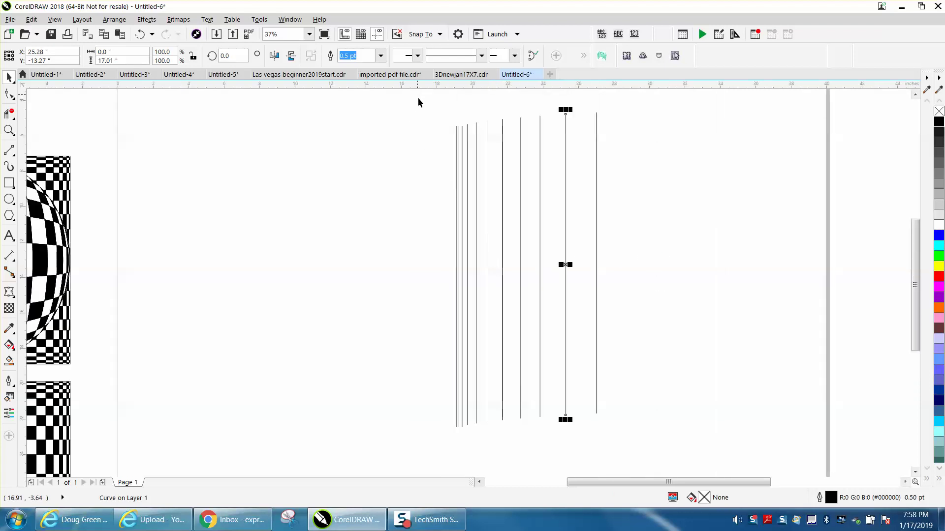
{"action": "left_click_drag", "start_coordinate": [418, 98], "coordinate": [682, 444]}
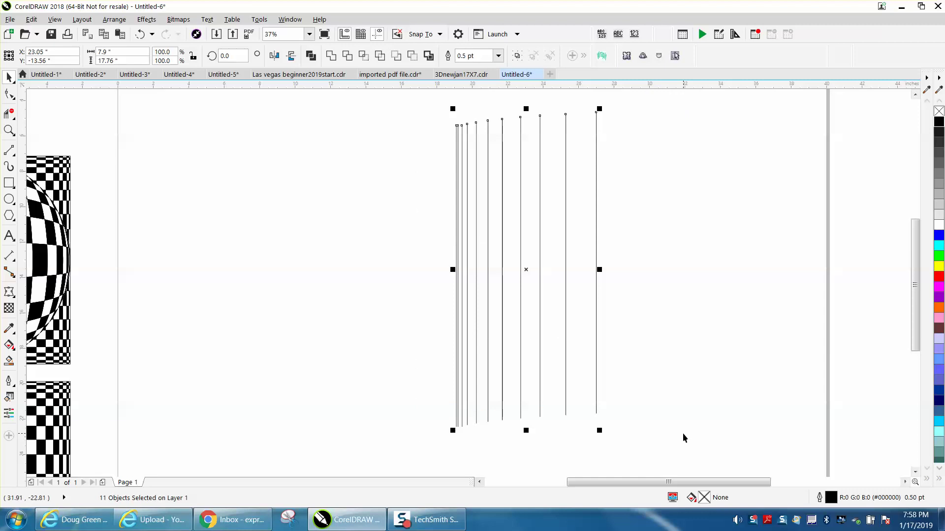
Step: Align the eleven lines' tops and bottoms and add a copy rotated 90° across them
{"action": "key", "text": "t"}
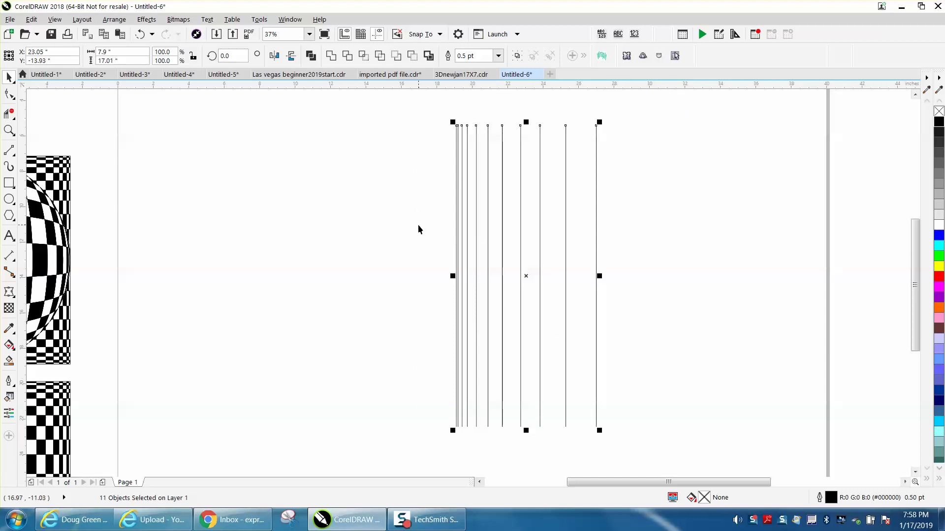
{"action": "left_click_drag", "start_coordinate": [432, 110], "coordinate": [660, 462]}
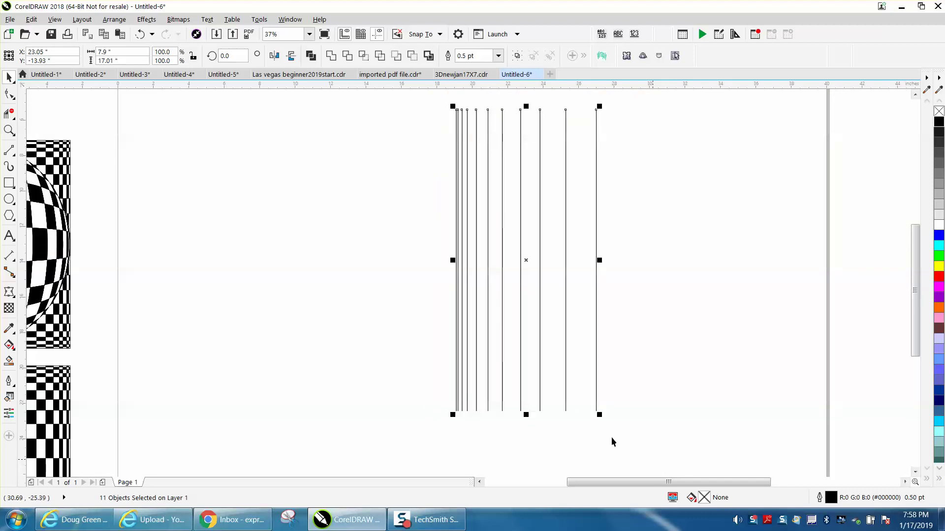
{"action": "left_click", "coordinate": [231, 55]}
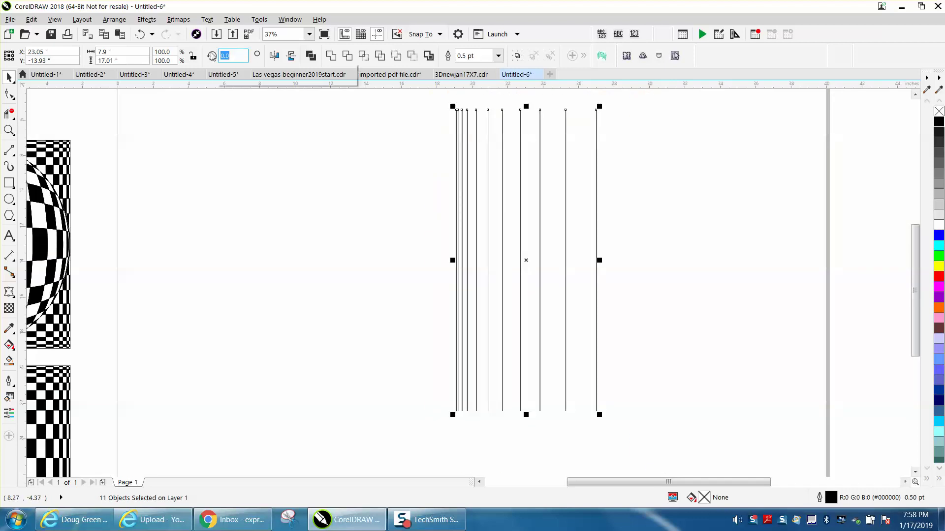
{"action": "type", "text": "90"}
{"action": "key", "text": "Return"}
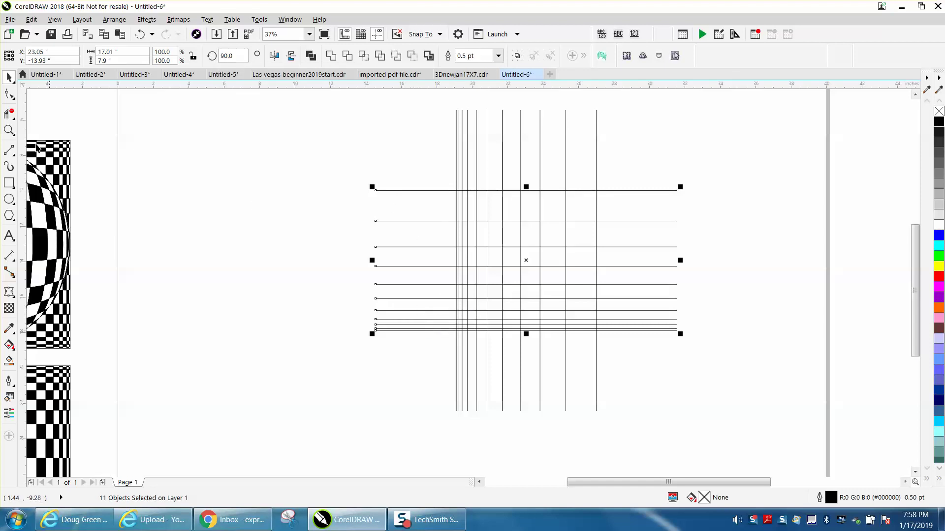
{"action": "left_click", "coordinate": [9, 130]}
{"action": "left_click_drag", "start_coordinate": [441, 176], "coordinate": [618, 339]}
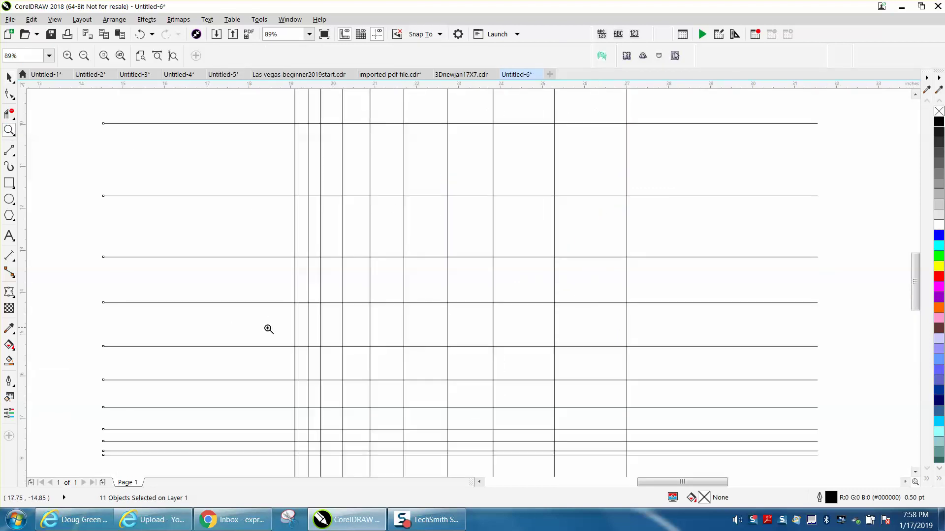
Step: Smart Fill alternating cells of the leftmost narrow column black, undoing an accidental large fill
{"action": "left_click", "coordinate": [9, 360]}
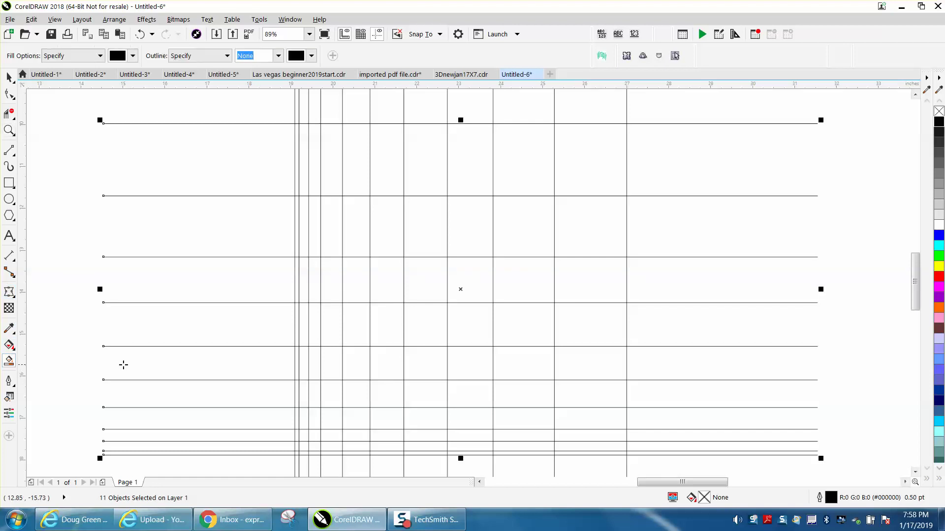
{"action": "left_click", "coordinate": [297, 453]}
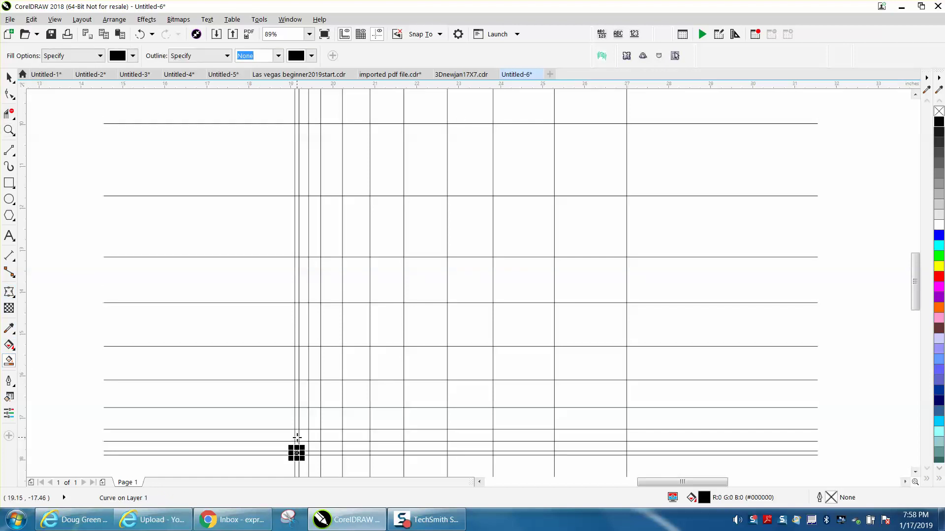
{"action": "left_click", "coordinate": [296, 437]}
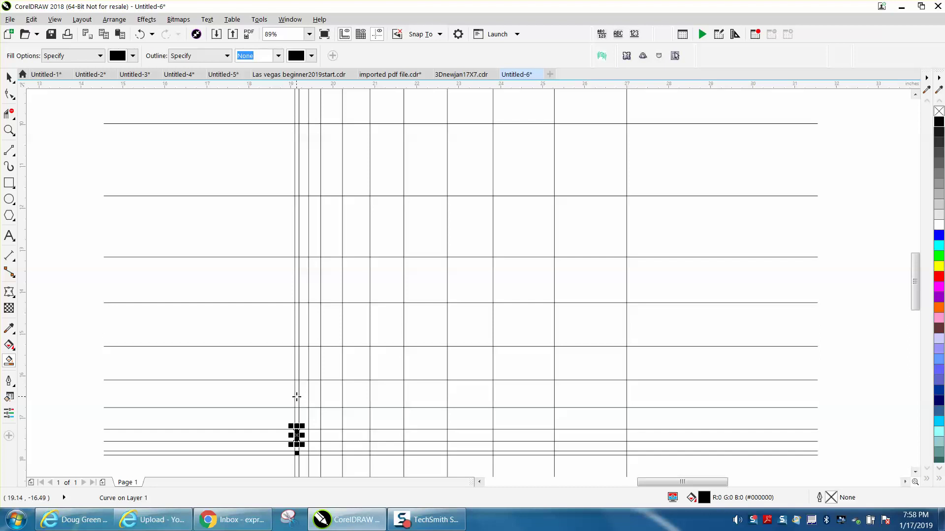
{"action": "left_click", "coordinate": [297, 397]}
{"action": "left_click", "coordinate": [295, 339]}
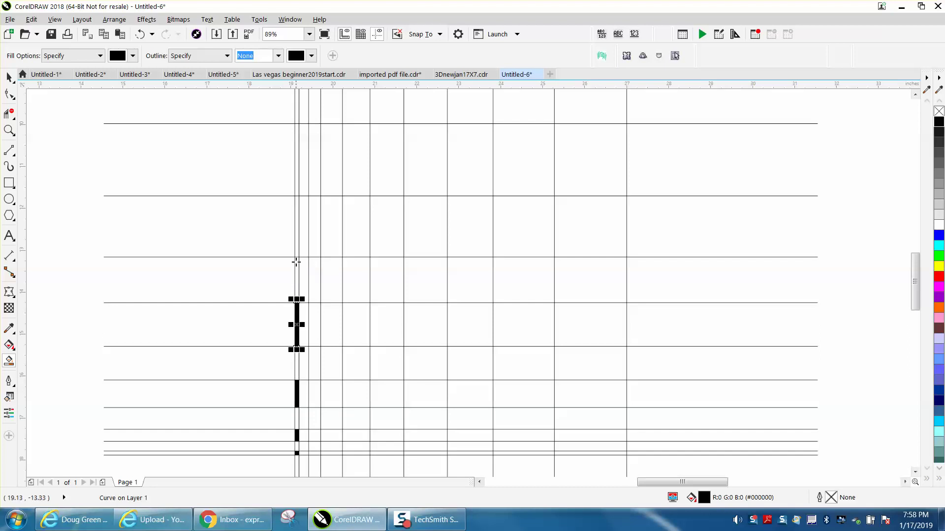
{"action": "left_click", "coordinate": [296, 246]}
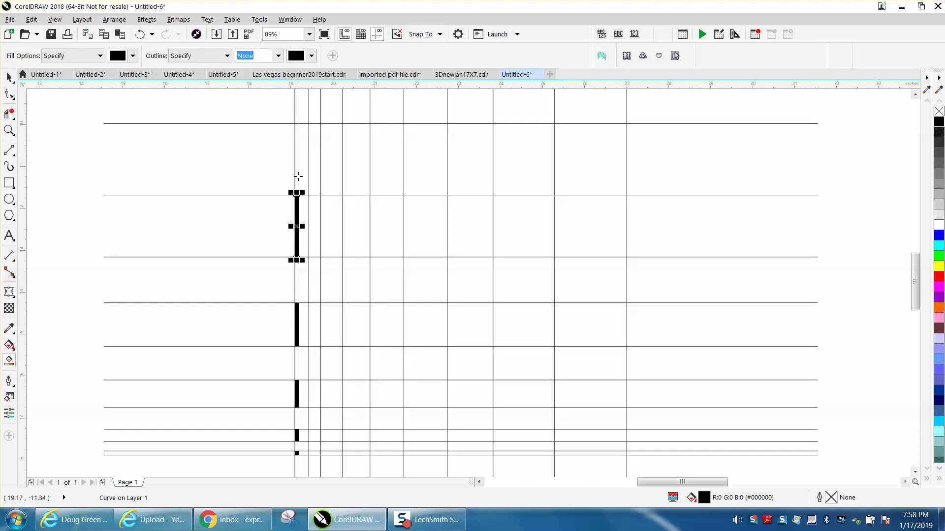
{"action": "left_click", "coordinate": [296, 117]}
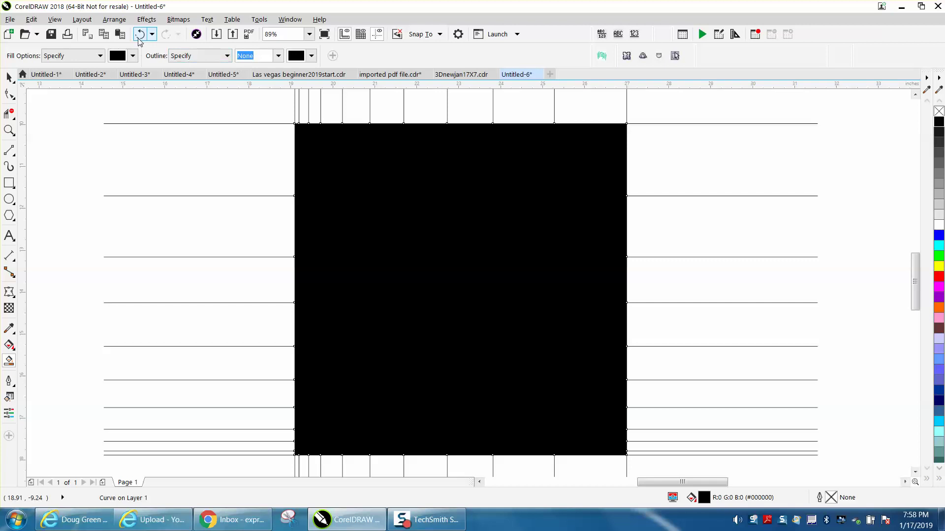
{"action": "left_click", "coordinate": [139, 36]}
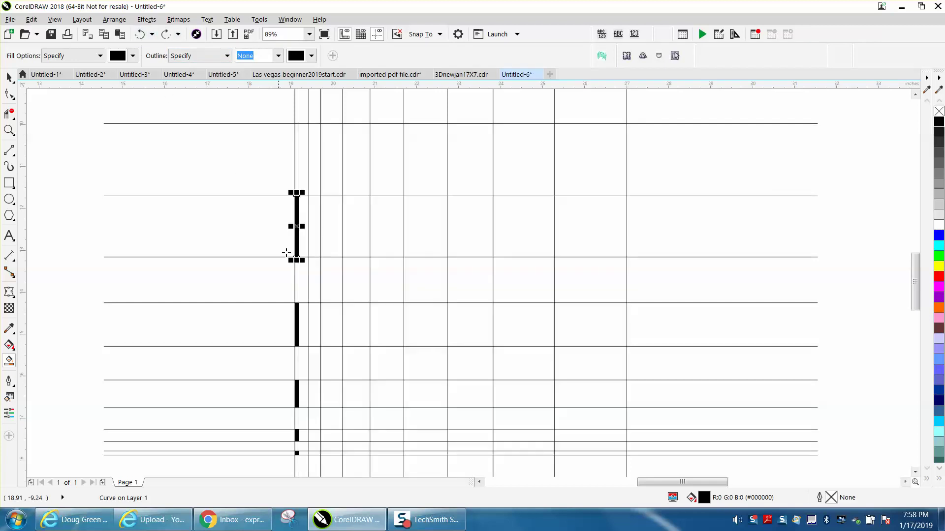
Step: Fill alternating cells of the next column black down to the grid's bottom
{"action": "left_click", "coordinate": [303, 448]}
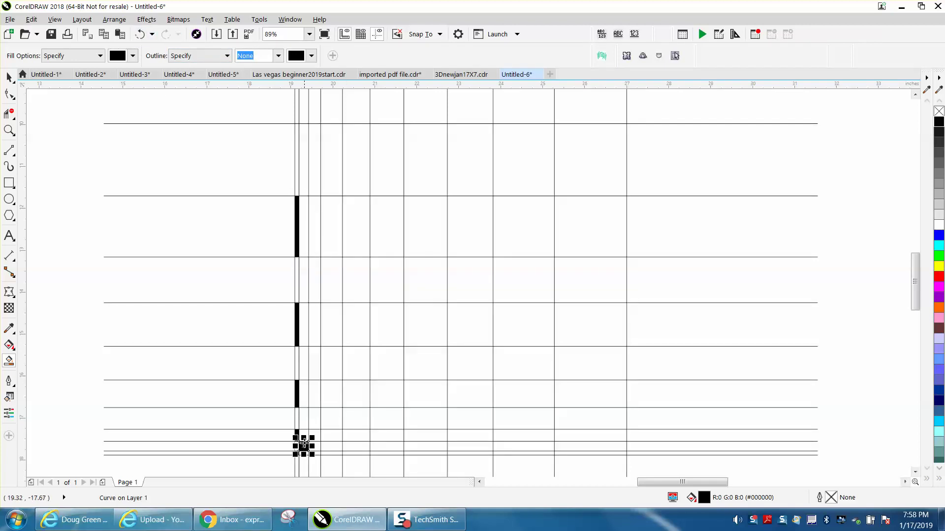
{"action": "left_click", "coordinate": [304, 414]}
{"action": "left_click", "coordinate": [305, 365]}
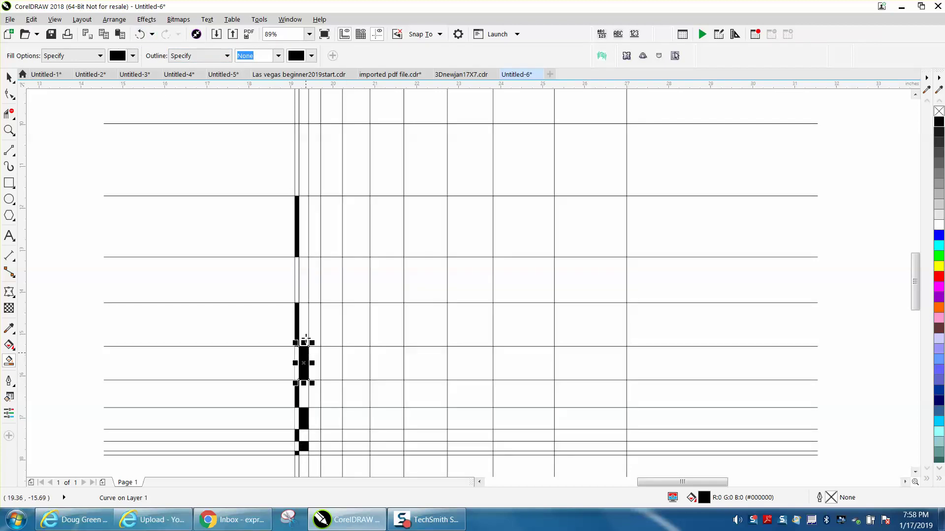
{"action": "left_click", "coordinate": [305, 290]}
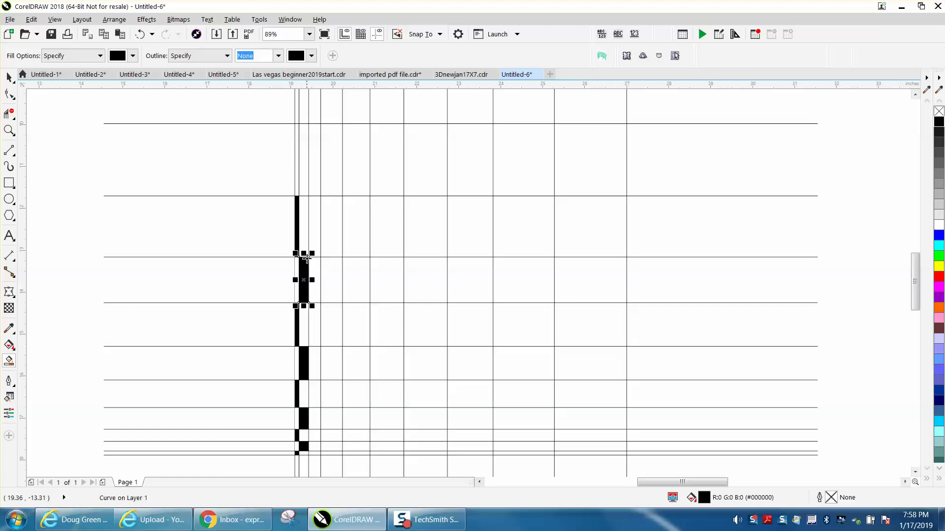
{"action": "left_click", "coordinate": [303, 180]}
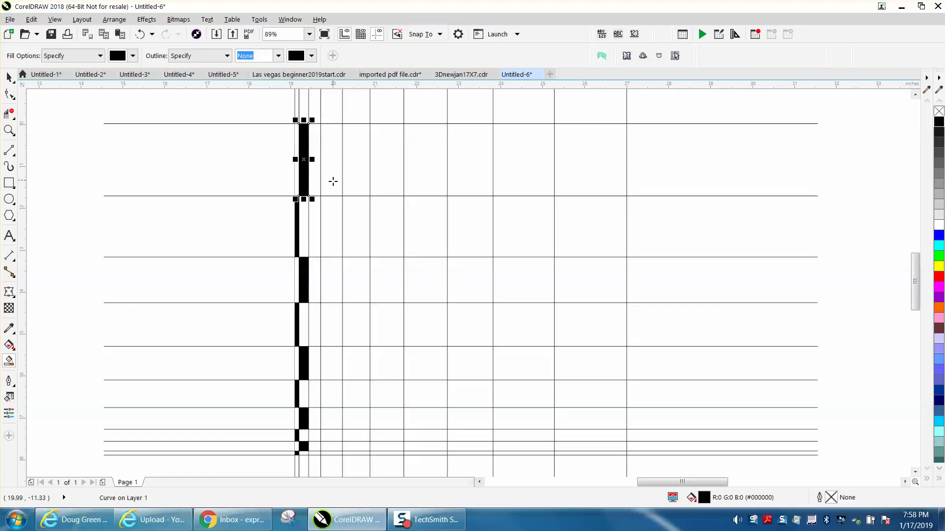
{"action": "left_click", "coordinate": [316, 224]}
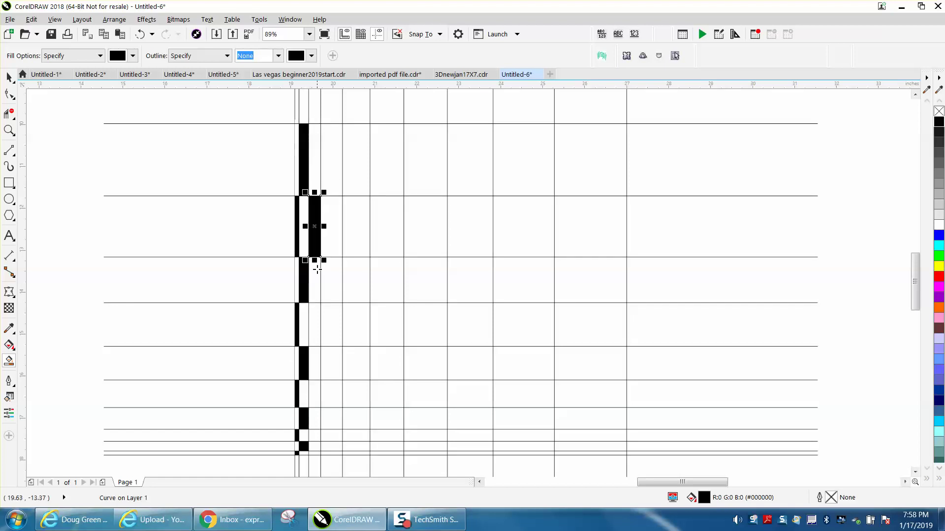
{"action": "left_click", "coordinate": [318, 318]}
{"action": "left_click", "coordinate": [317, 394]}
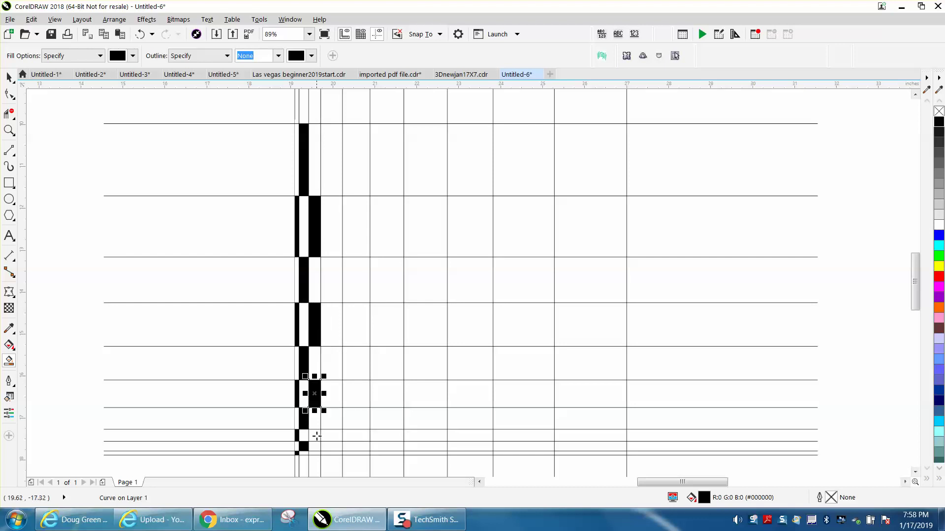
{"action": "left_click", "coordinate": [316, 437]}
{"action": "left_click", "coordinate": [315, 454]}
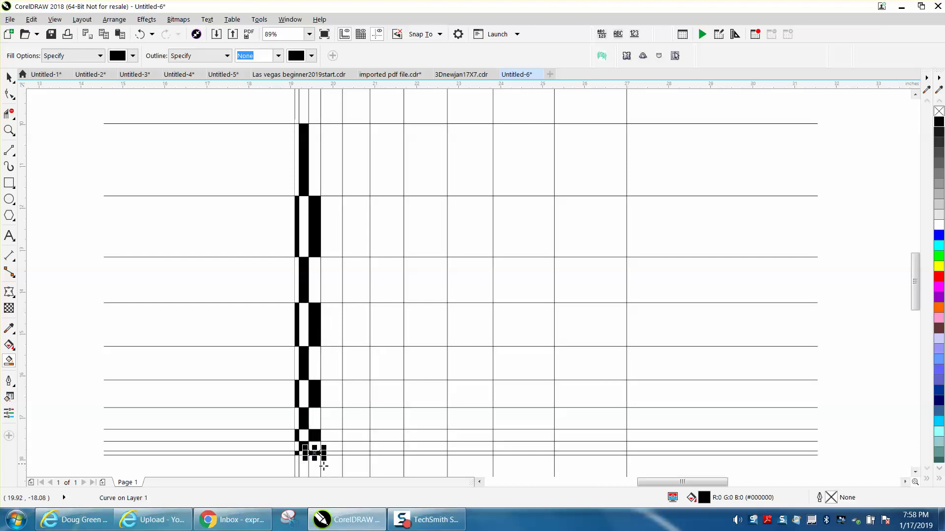
{"action": "left_click", "coordinate": [9, 130]}
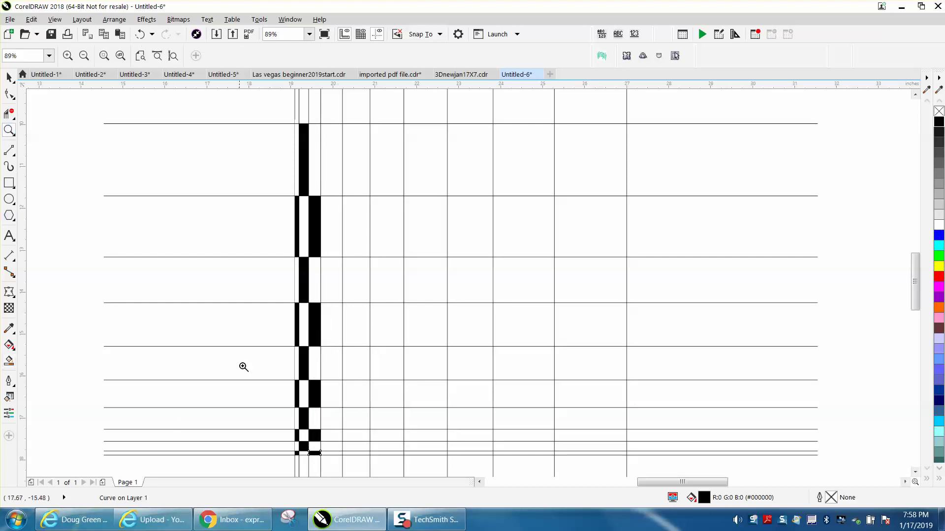
{"action": "left_click_drag", "start_coordinate": [252, 394], "coordinate": [630, 455]}
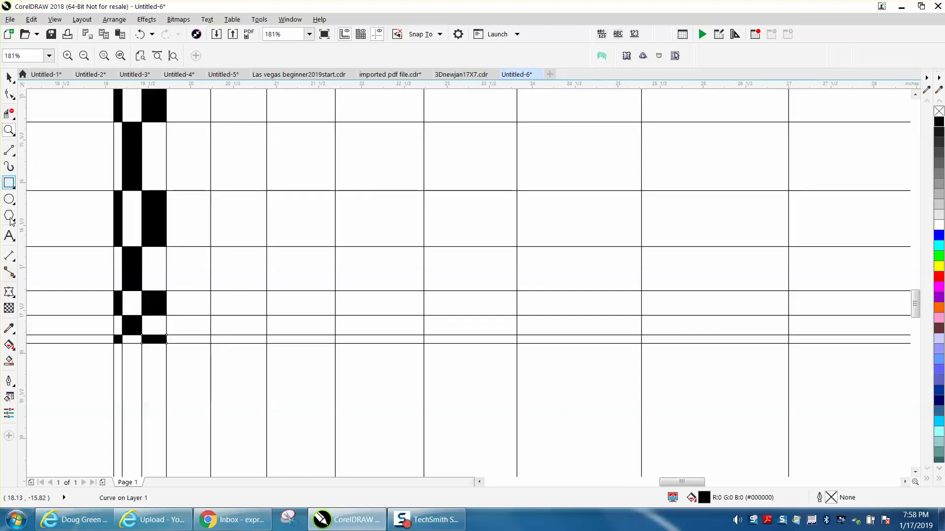
Step: Fill alternating bottom-row cells black across the grid, undoing an accidental large fill
{"action": "left_click", "coordinate": [9, 361]}
{"action": "left_click", "coordinate": [154, 339]}
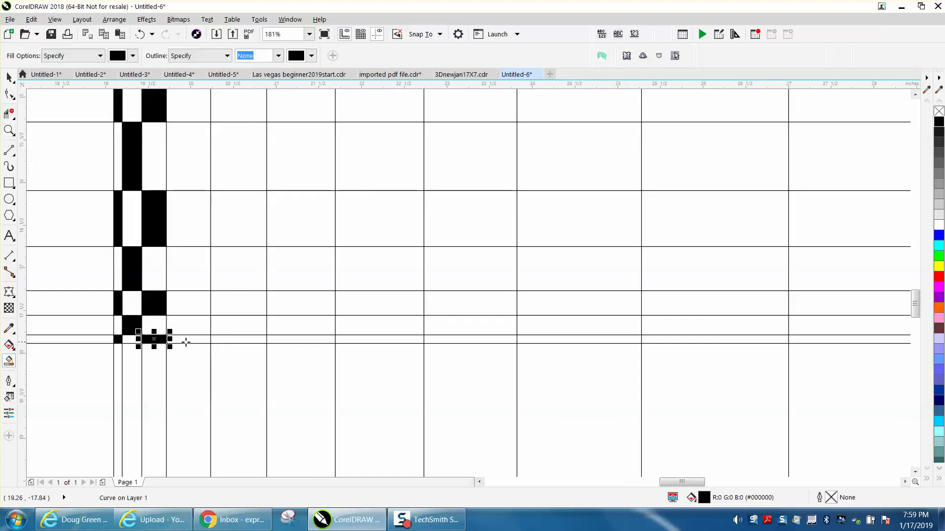
{"action": "left_click", "coordinate": [223, 339]}
{"action": "left_click", "coordinate": [353, 339]}
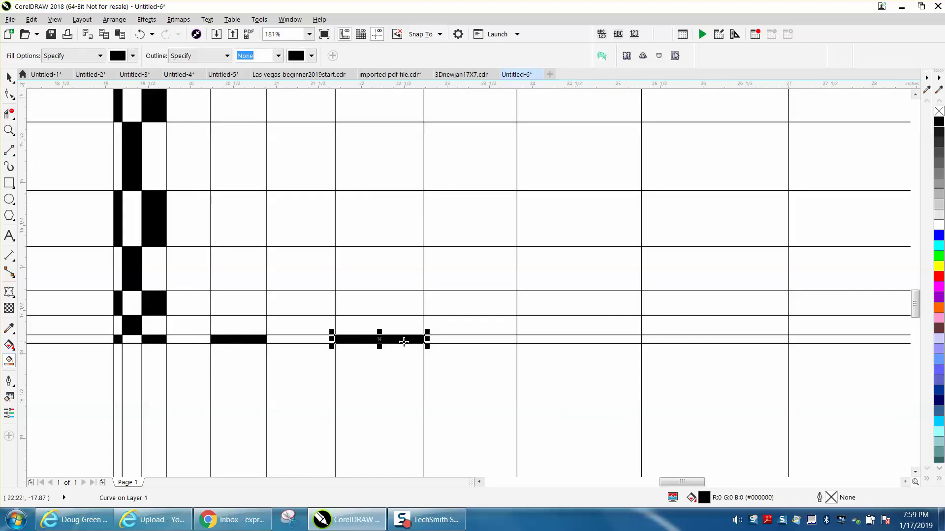
{"action": "left_click", "coordinate": [536, 339]}
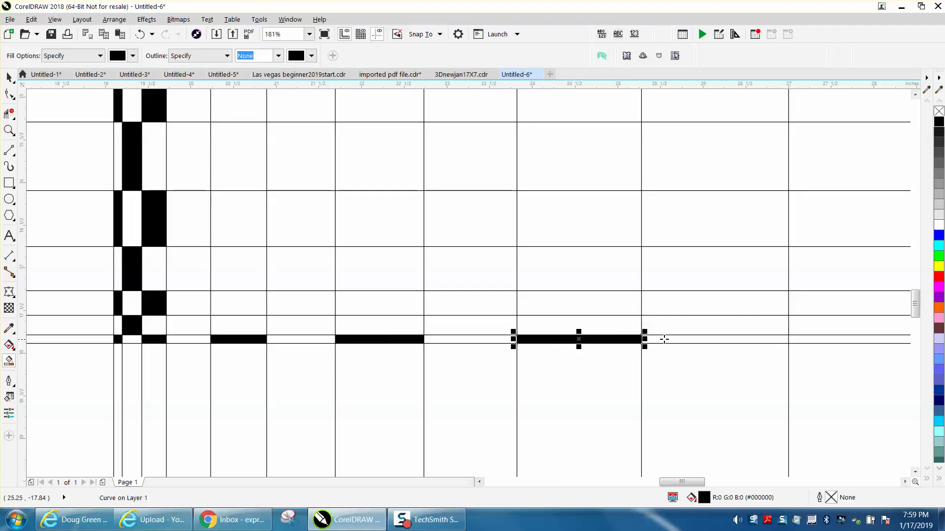
{"action": "left_click", "coordinate": [809, 338]}
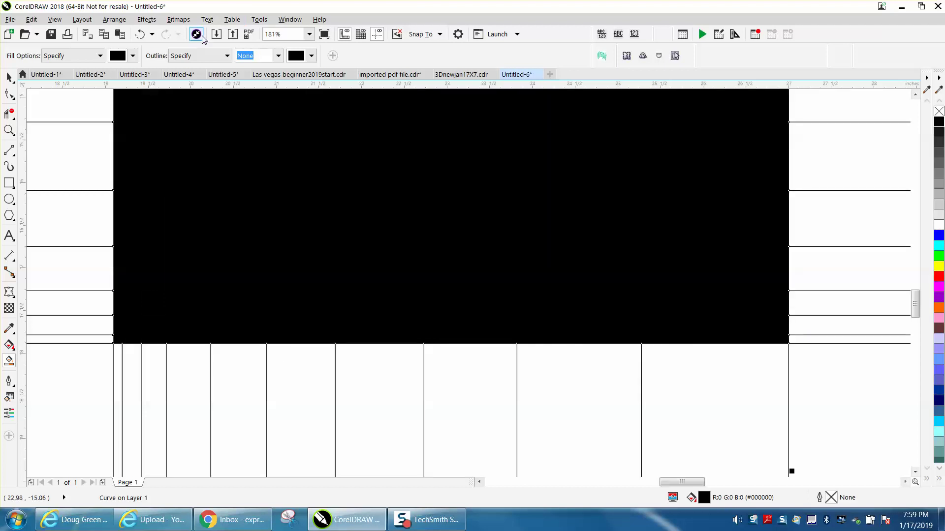
{"action": "left_click", "coordinate": [141, 34]}
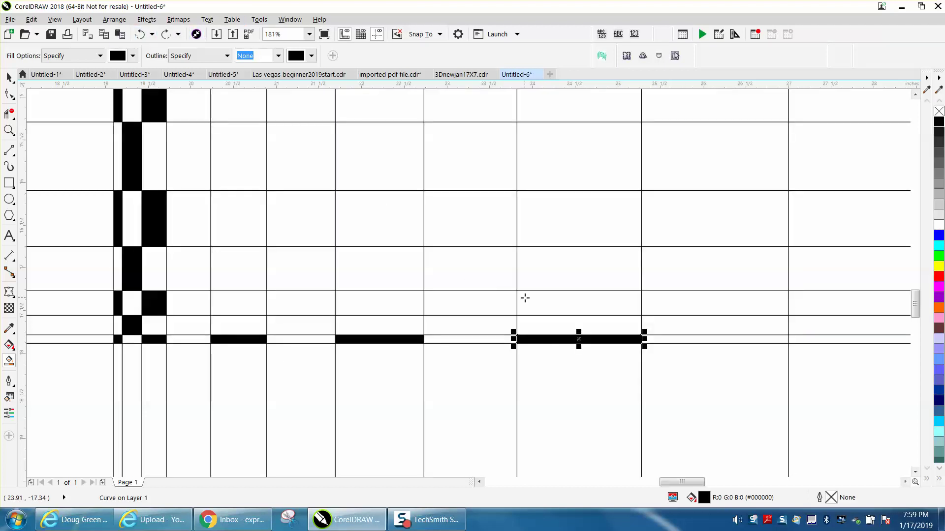
Step: Fill alternating cells black in the next three rows up
{"action": "left_click", "coordinate": [180, 324]}
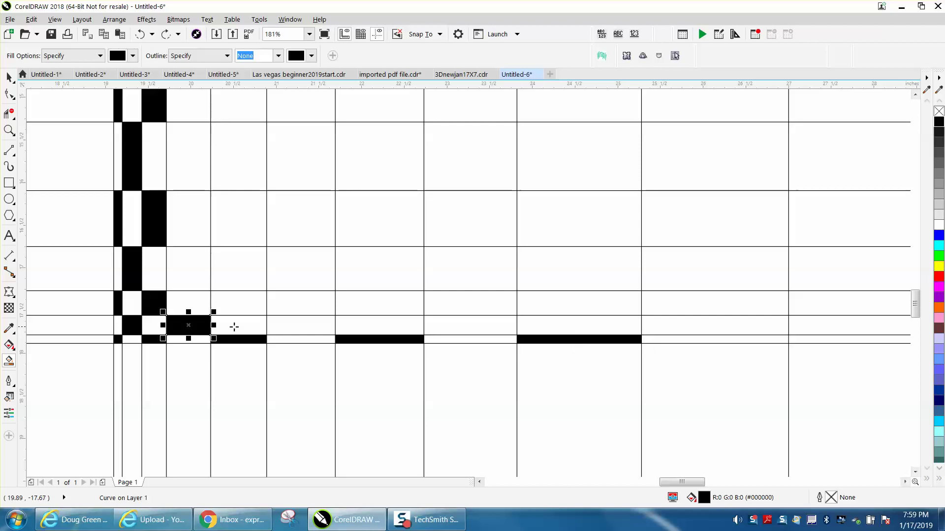
{"action": "left_click", "coordinate": [288, 327]}
{"action": "left_click", "coordinate": [455, 324]}
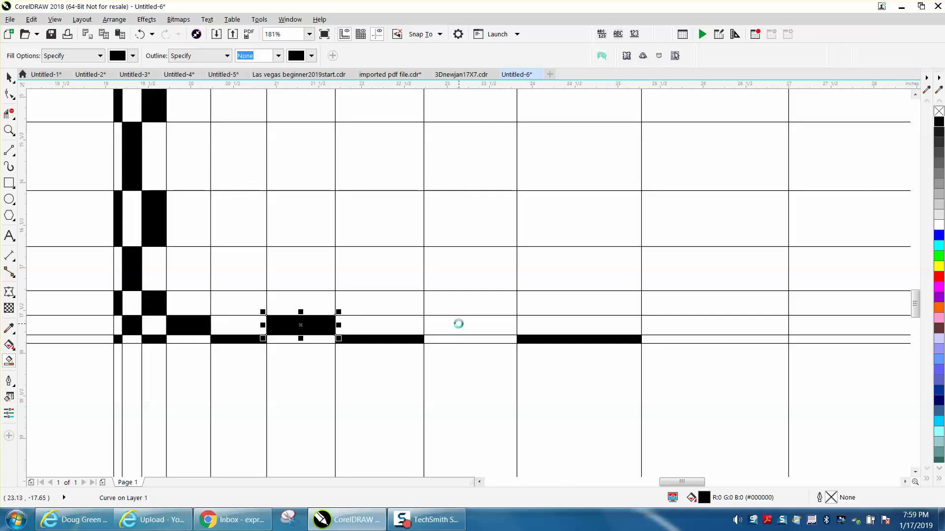
{"action": "left_click", "coordinate": [562, 301]}
{"action": "left_click", "coordinate": [376, 305]}
{"action": "left_click", "coordinate": [246, 305]}
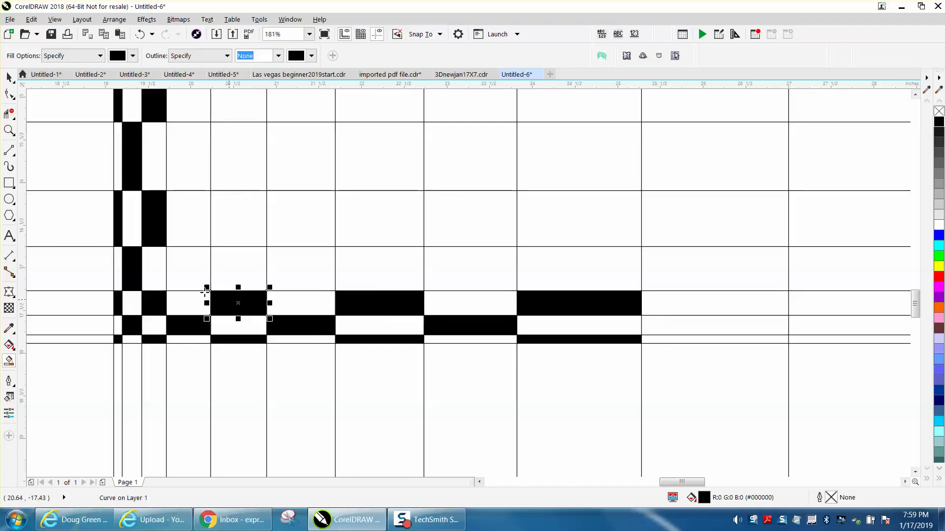
{"action": "left_click", "coordinate": [186, 278]}
{"action": "left_click", "coordinate": [300, 272]}
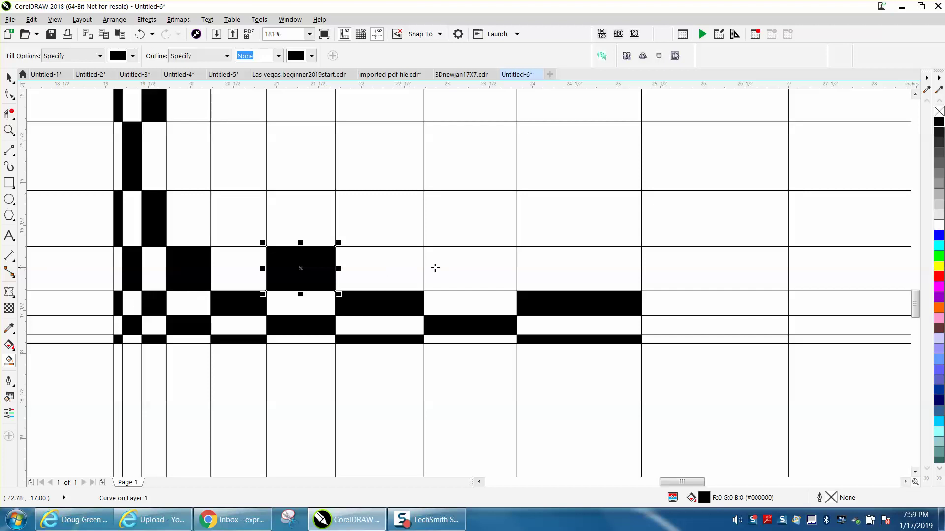
{"action": "left_click", "coordinate": [434, 268]}
Step: Continue filling alternating cells black through the upper rows to the top row
{"action": "left_click", "coordinate": [544, 220]}
{"action": "left_click", "coordinate": [371, 217]}
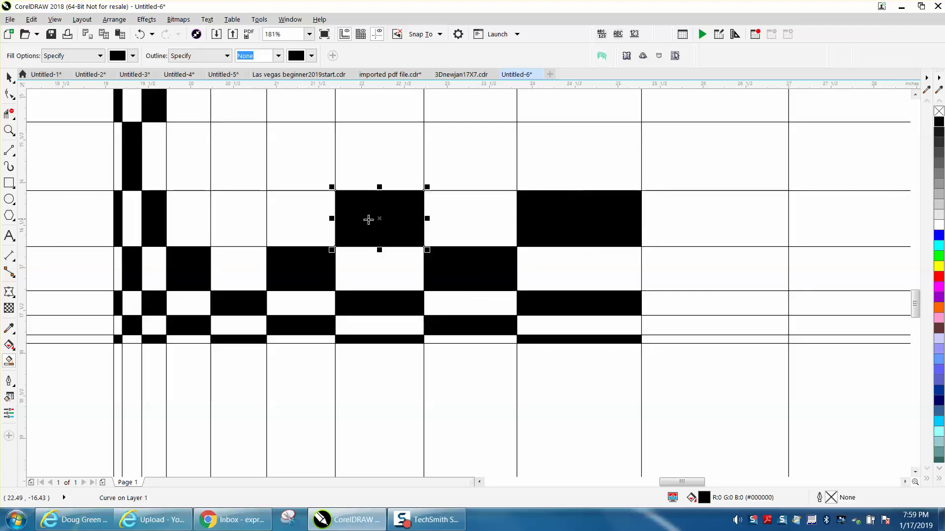
{"action": "left_click", "coordinate": [246, 217]}
{"action": "left_click", "coordinate": [177, 173]}
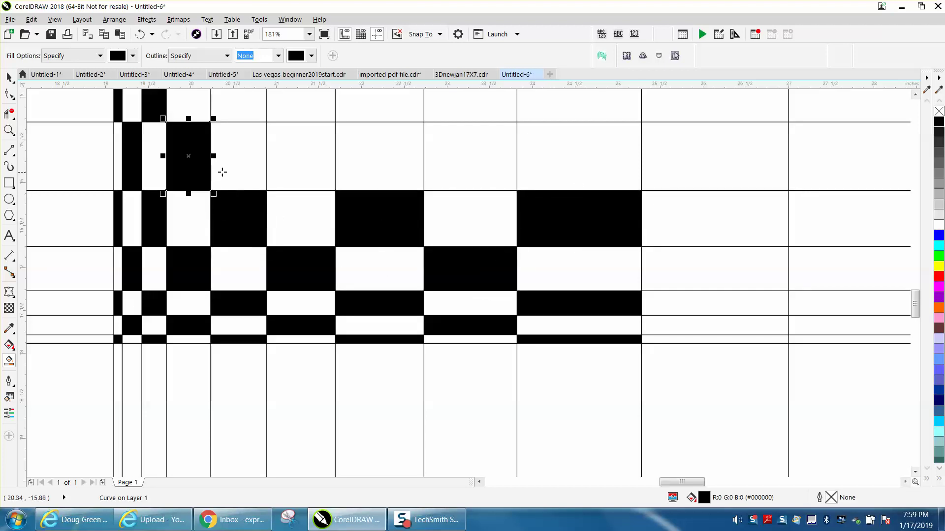
{"action": "left_click", "coordinate": [295, 169]}
{"action": "left_click", "coordinate": [439, 167]}
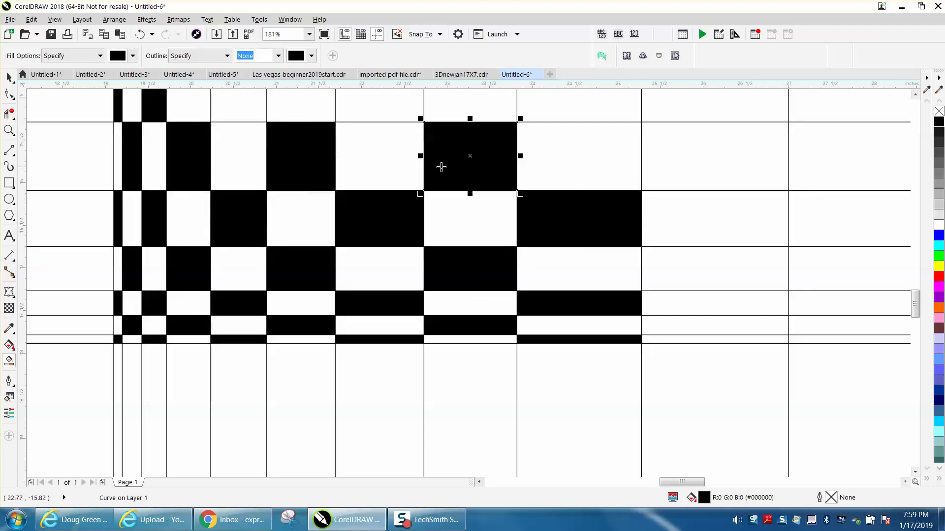
{"action": "left_click", "coordinate": [557, 116]}
{"action": "left_click", "coordinate": [354, 117]}
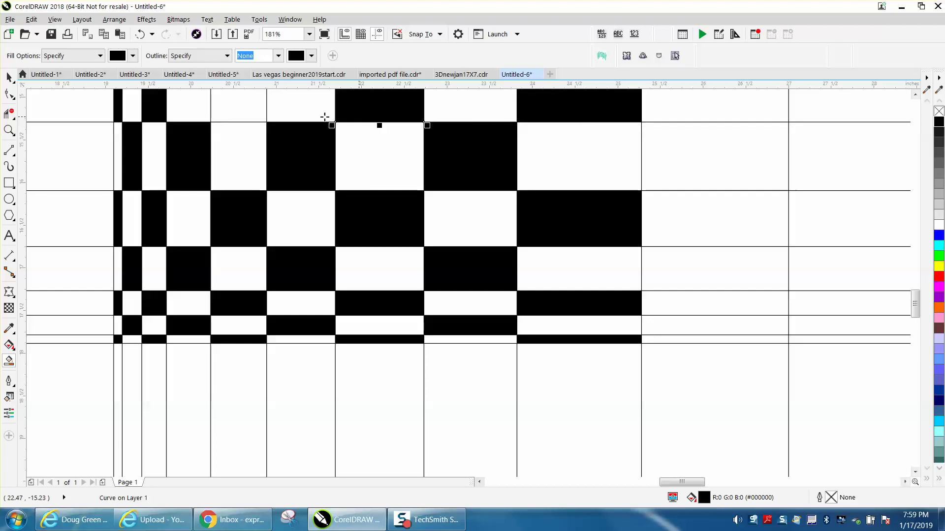
{"action": "left_click", "coordinate": [256, 116]}
{"action": "scroll", "coordinate": [398, 241], "scroll_direction": "down", "scroll_amount": 2}
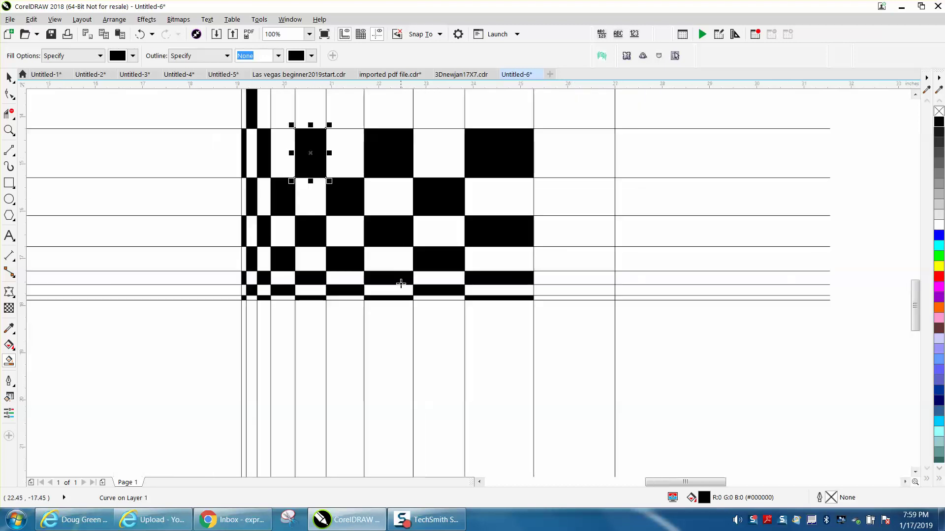
Step: Fill the remaining alternating cells in the upper rows black
{"action": "left_click", "coordinate": [273, 108]}
{"action": "left_click", "coordinate": [342, 108]}
{"action": "left_click", "coordinate": [435, 107]}
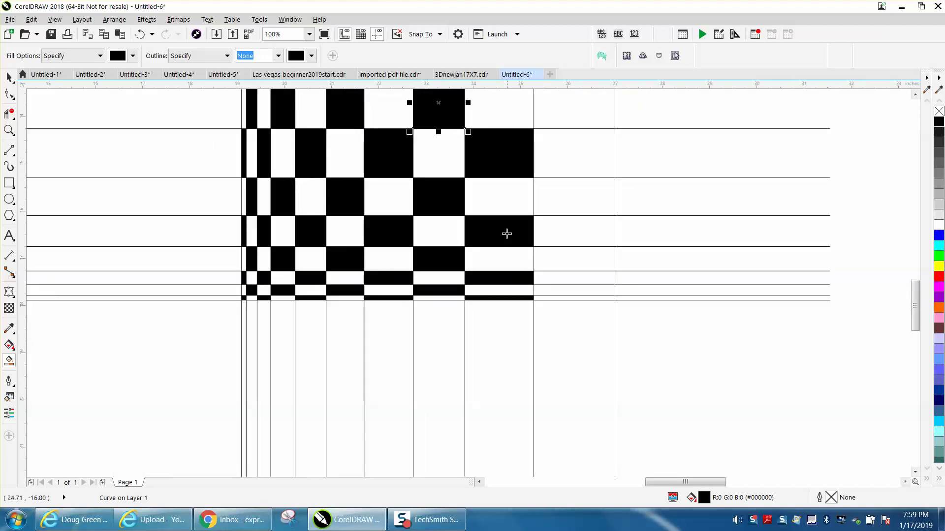
{"action": "scroll", "coordinate": [505, 238], "scroll_direction": "down", "scroll_amount": 2}
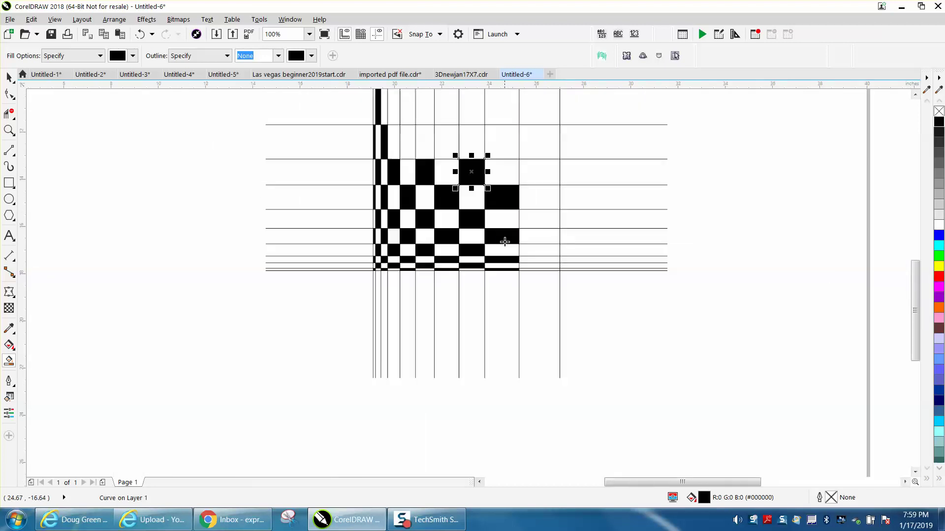
{"action": "left_click", "coordinate": [404, 144]}
{"action": "left_click", "coordinate": [444, 142]}
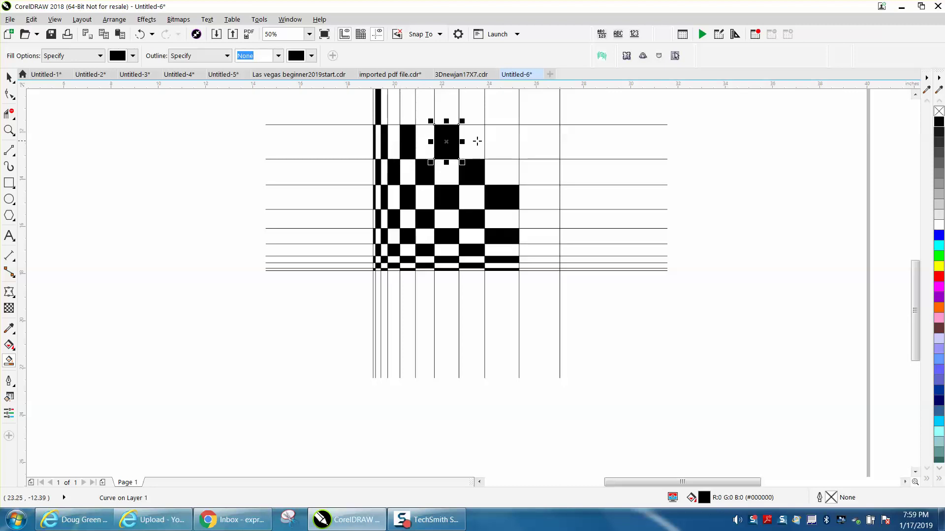
{"action": "left_click", "coordinate": [494, 142]}
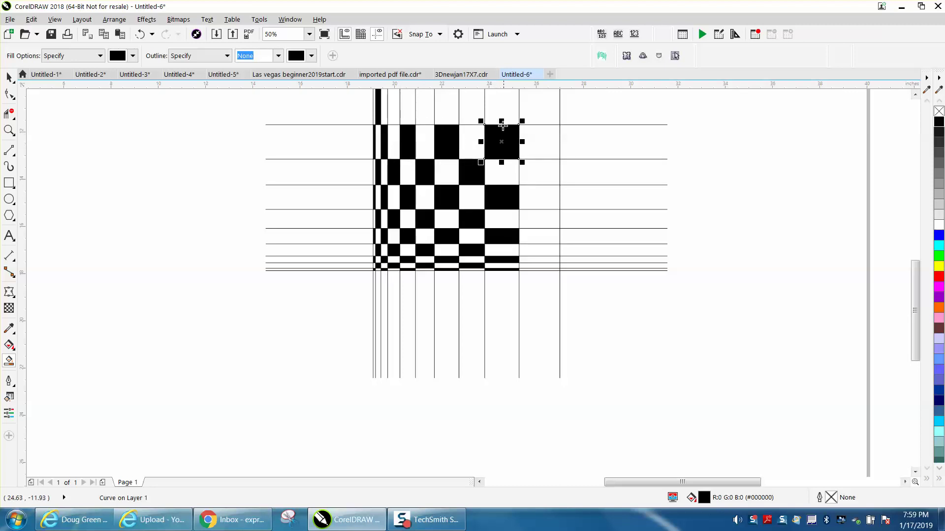
Step: Fill the last top-row cells and the thin right-column cells black
{"action": "left_click", "coordinate": [392, 114]}
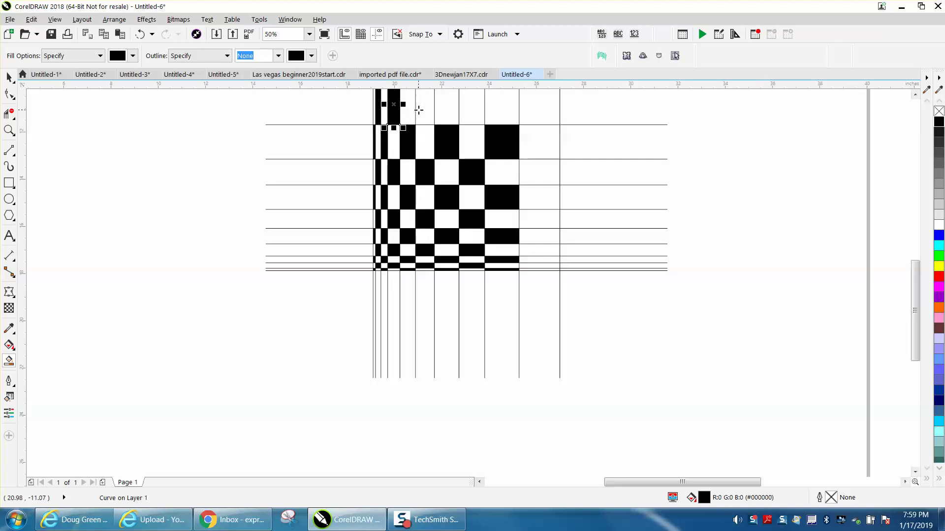
{"action": "left_click", "coordinate": [419, 109]}
{"action": "left_click", "coordinate": [468, 109]}
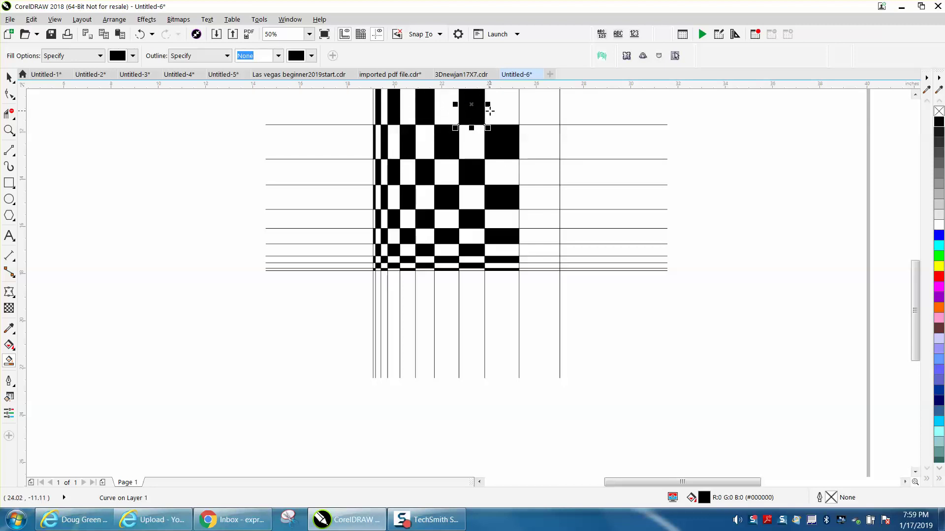
{"action": "left_click", "coordinate": [537, 111]}
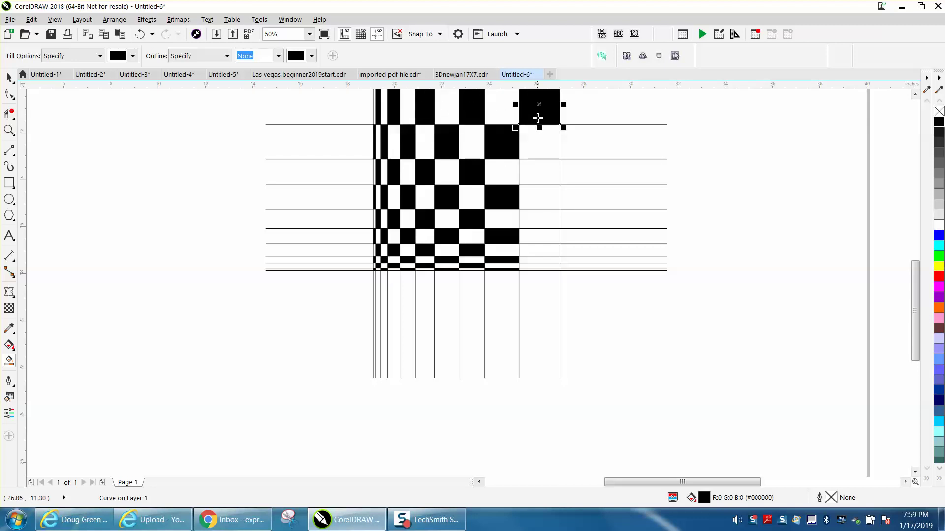
{"action": "left_click", "coordinate": [545, 170]}
{"action": "left_click", "coordinate": [546, 220]}
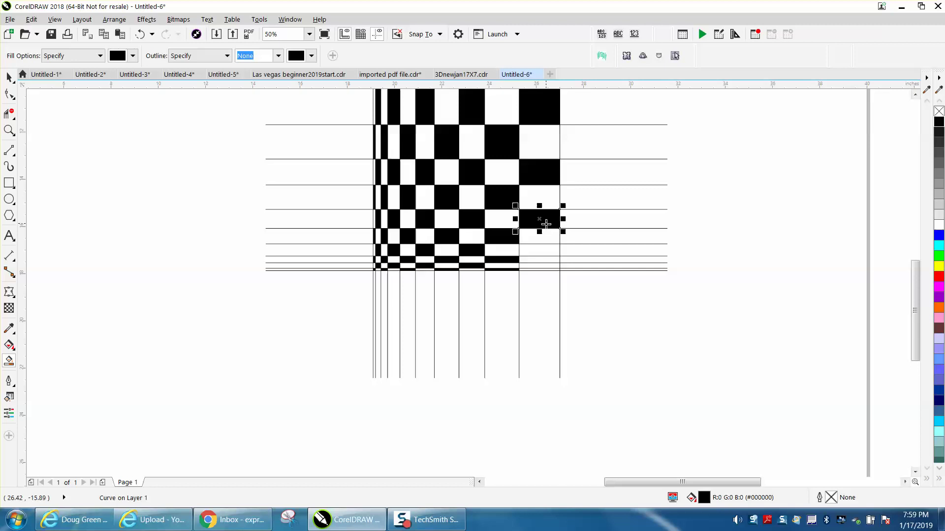
{"action": "left_click", "coordinate": [543, 249]}
{"action": "left_click", "coordinate": [541, 265]}
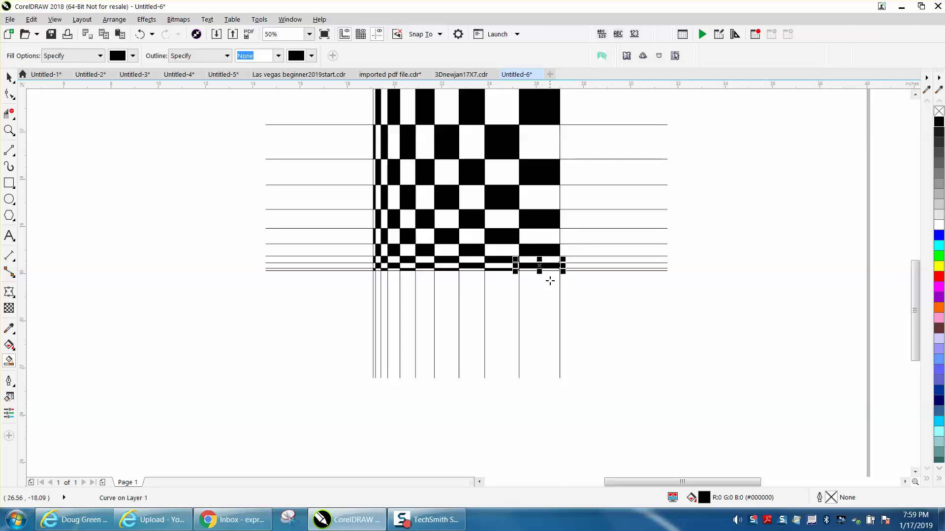
{"action": "scroll", "coordinate": [295, 271], "scroll_direction": "down", "scroll_amount": 1}
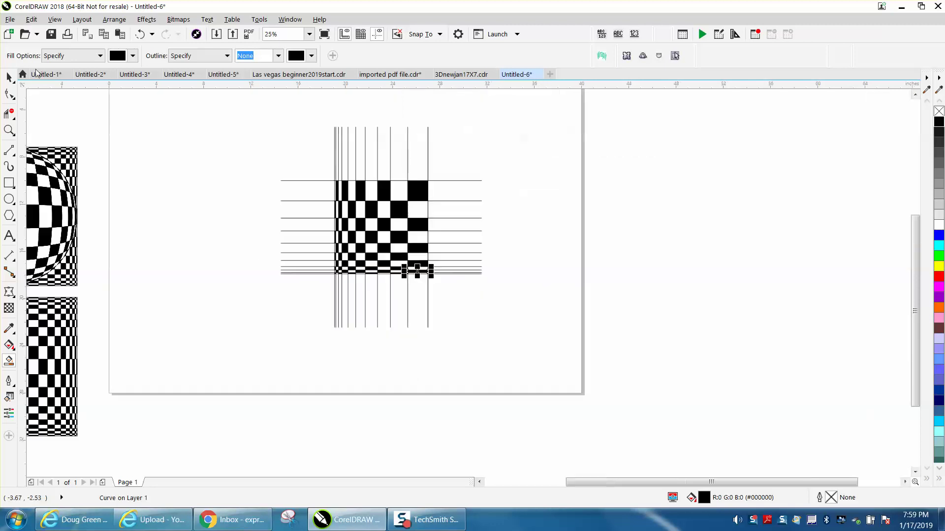
{"action": "left_click", "coordinate": [9, 77]}
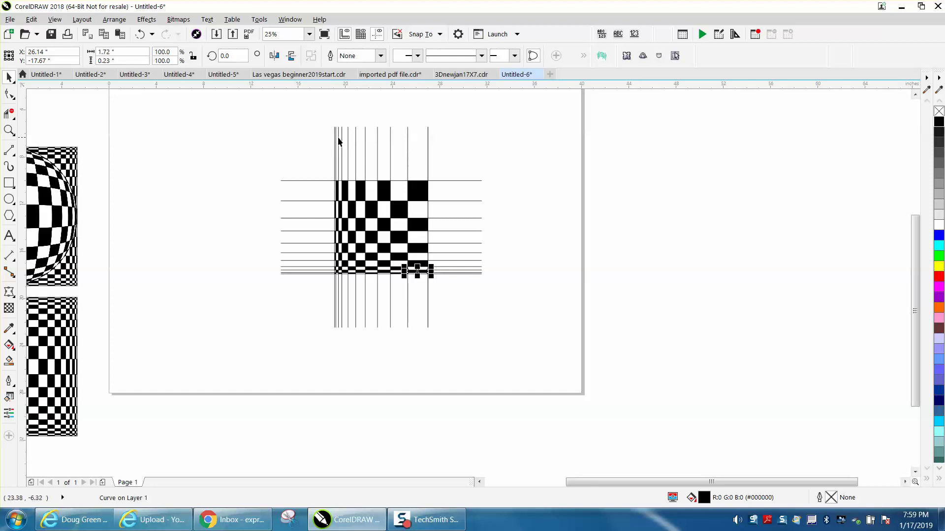
Step: Remove the outlines from all 72 grid lines so only squares remain, then select the whole checkerboard
{"action": "left_click_drag", "start_coordinate": [249, 116], "coordinate": [318, 232]}
{"action": "left_click_drag", "start_coordinate": [559, 366], "coordinate": [559, 366]}
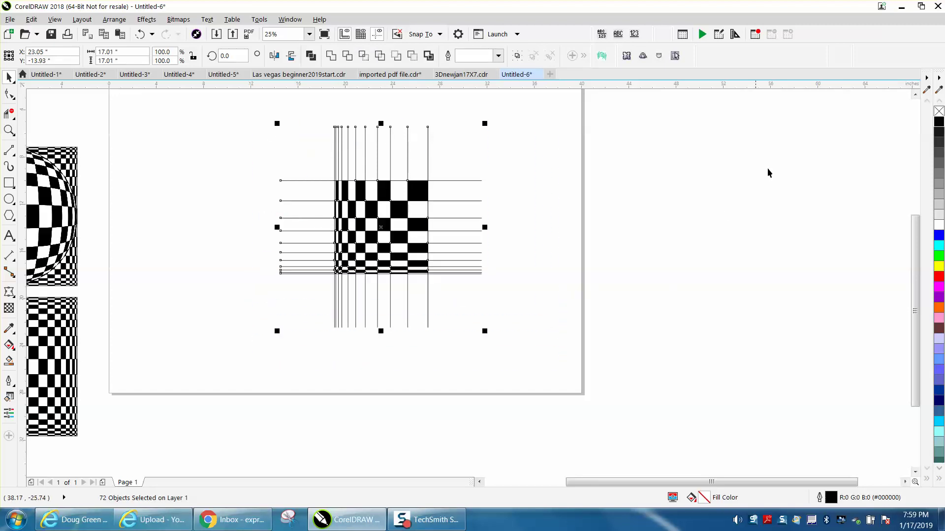
{"action": "right_click", "coordinate": [939, 112]}
{"action": "left_click", "coordinate": [554, 137]}
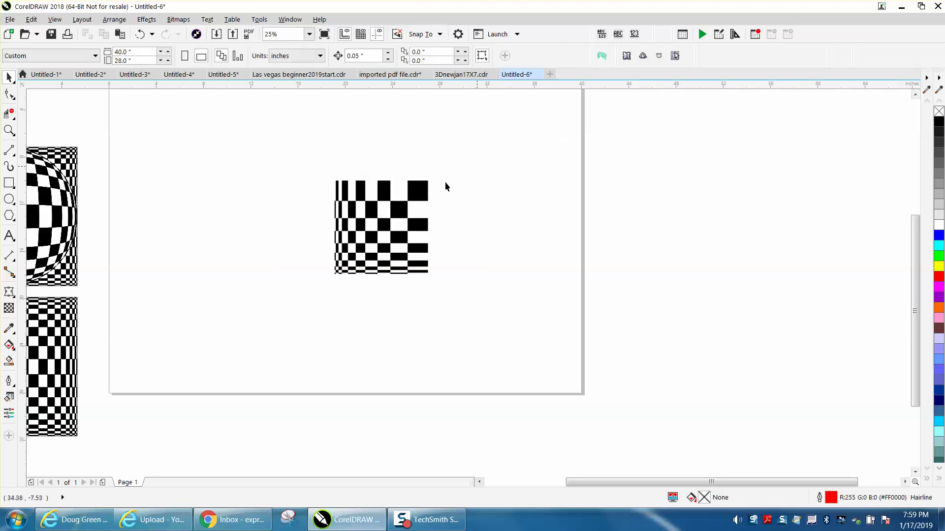
{"action": "left_click_drag", "start_coordinate": [479, 158], "coordinate": [479, 158]}
{"action": "left_click_drag", "start_coordinate": [317, 168], "coordinate": [484, 288]}
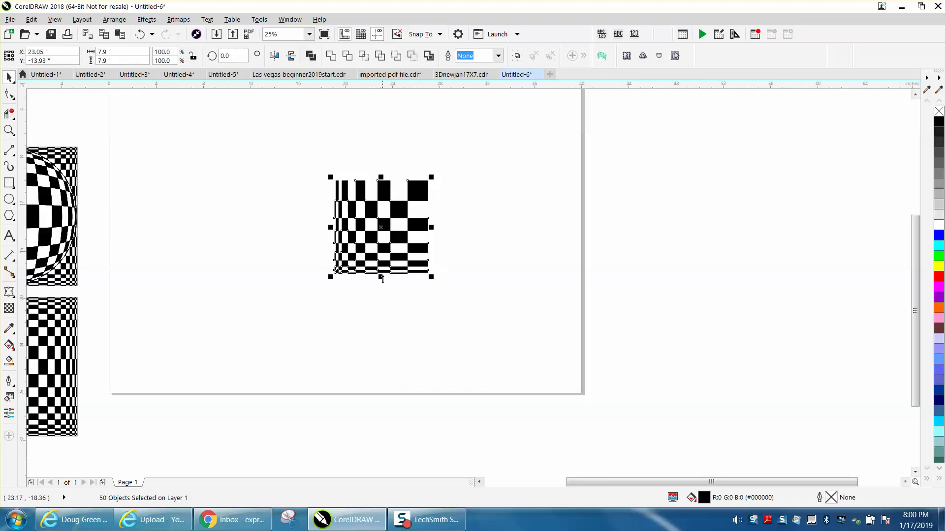
Step: Mirror a copy of the checkerboard upward and delete the duplicated middle row of squares
{"action": "left_click_drag", "start_coordinate": [381, 280], "coordinate": [382, 148]}
{"action": "scroll", "coordinate": [453, 258], "scroll_direction": "down", "scroll_amount": 1}
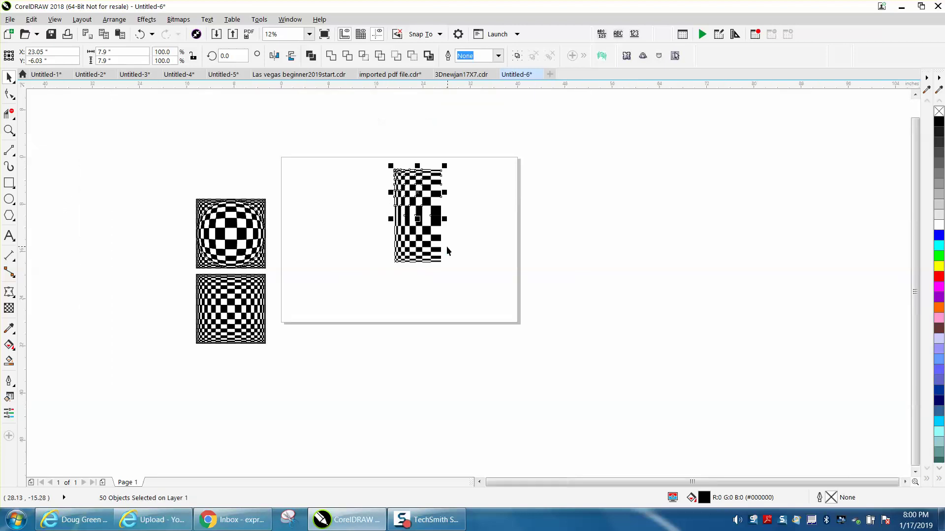
{"action": "left_click", "coordinate": [9, 131]}
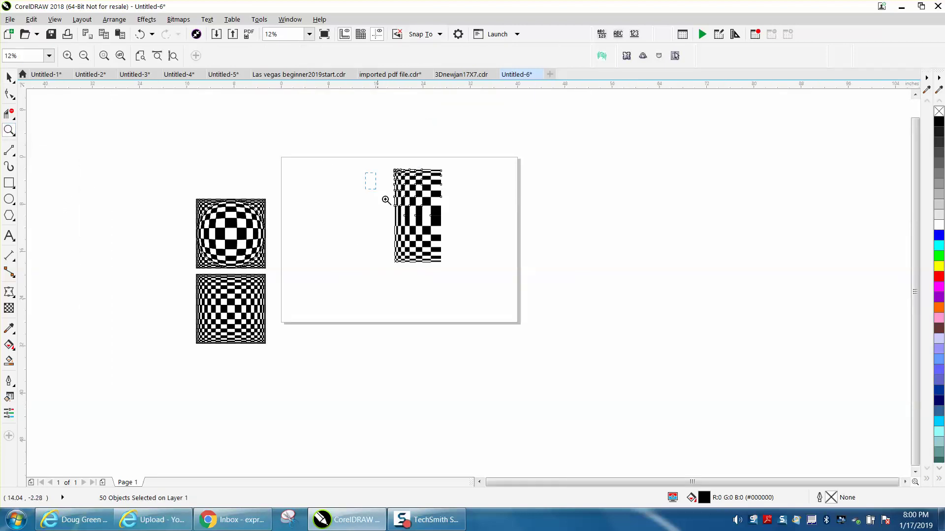
{"action": "left_click_drag", "start_coordinate": [372, 174], "coordinate": [524, 291]}
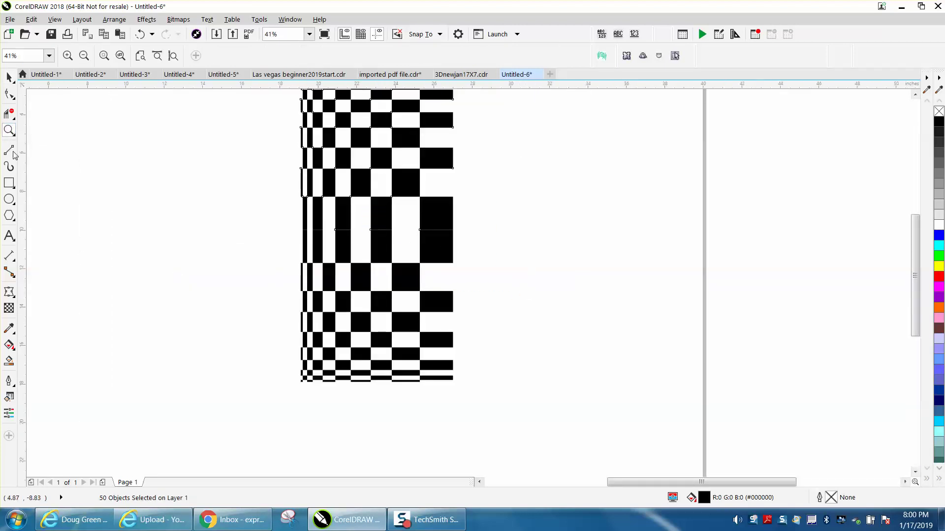
{"action": "left_click", "coordinate": [9, 77]}
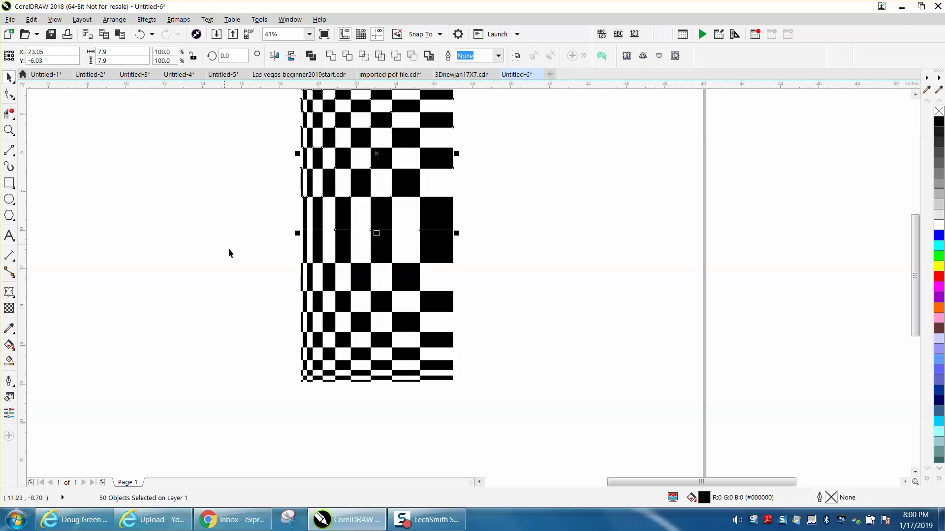
{"action": "left_click_drag", "start_coordinate": [266, 248], "coordinate": [469, 258]}
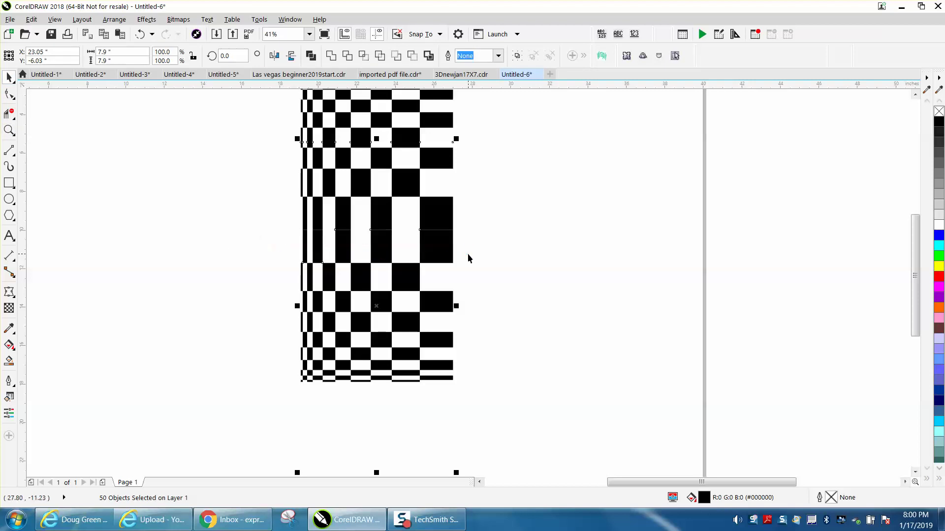
{"action": "key", "text": "Delete"}
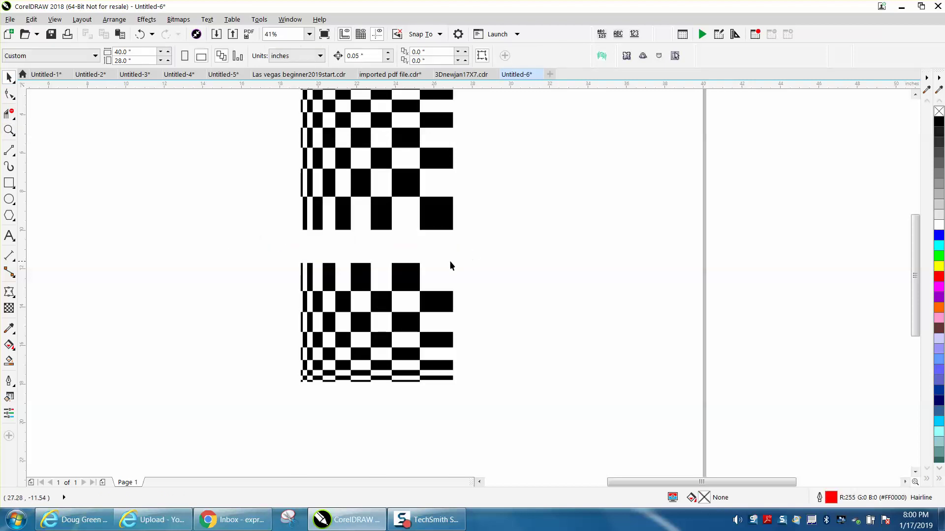
Step: Slide the lower checkerboard half up flush against the upper half, then select the whole tall board
{"action": "scroll", "coordinate": [298, 196], "scroll_direction": "down", "scroll_amount": 3}
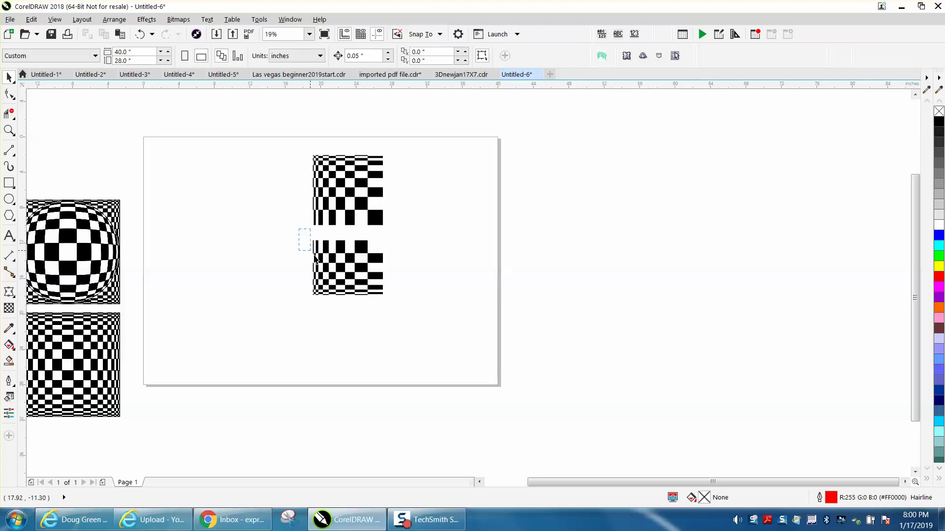
{"action": "left_click_drag", "start_coordinate": [432, 319], "coordinate": [433, 319]}
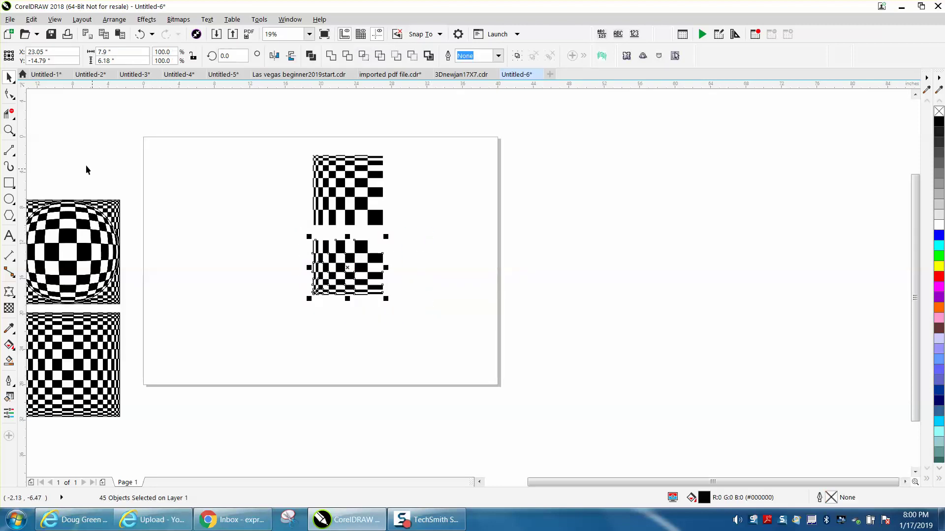
{"action": "left_click", "coordinate": [8, 129]}
{"action": "left_click_drag", "start_coordinate": [274, 185], "coordinate": [509, 334]}
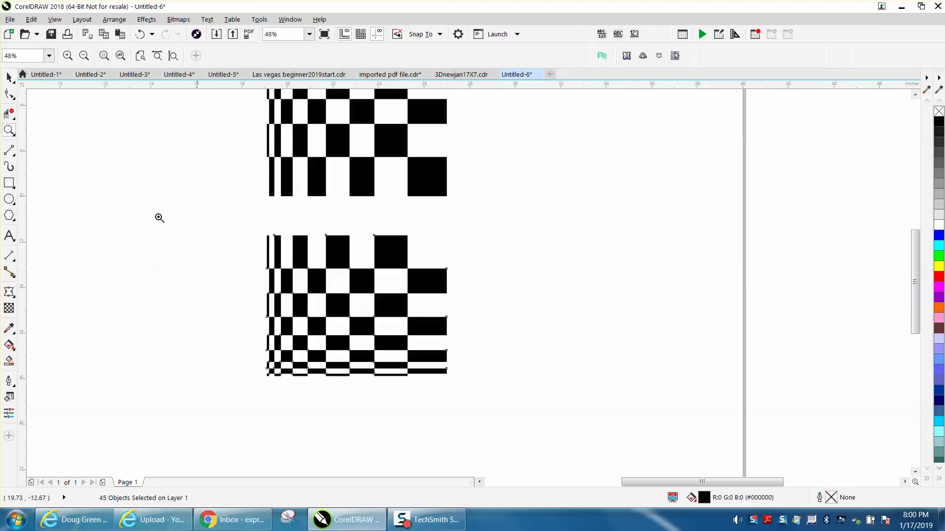
{"action": "key", "text": "space"}
{"action": "left_click_drag", "start_coordinate": [243, 217], "coordinate": [548, 422]}
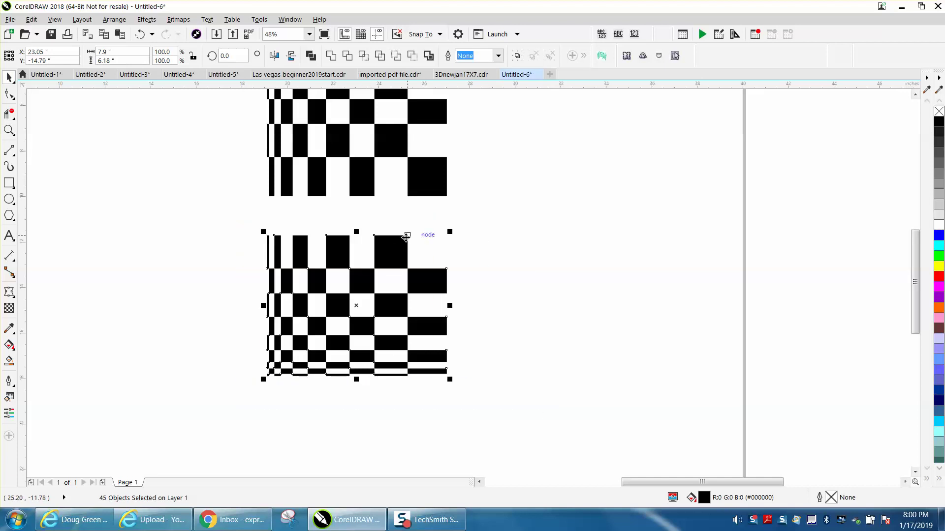
{"action": "left_click_drag", "start_coordinate": [404, 237], "coordinate": [413, 202]}
{"action": "scroll", "coordinate": [448, 215], "scroll_direction": "down", "scroll_amount": 3}
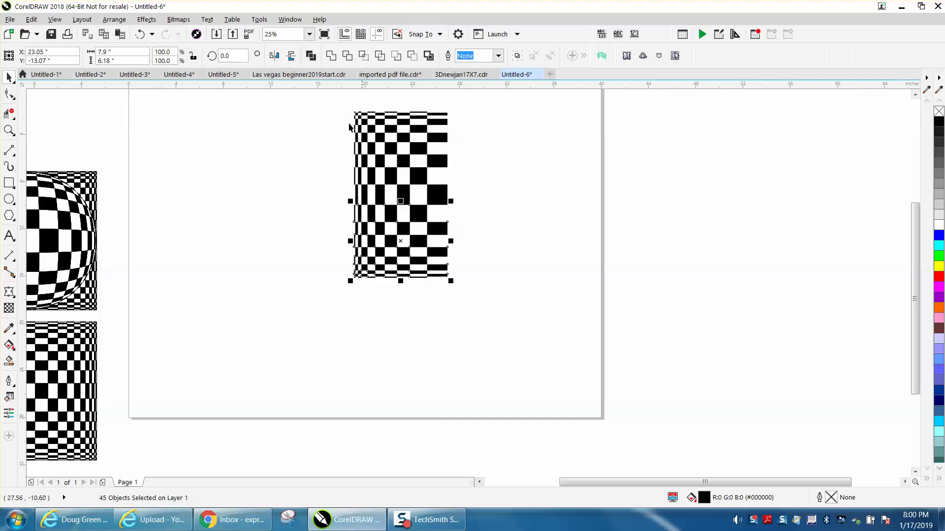
{"action": "left_click_drag", "start_coordinate": [330, 102], "coordinate": [514, 308]}
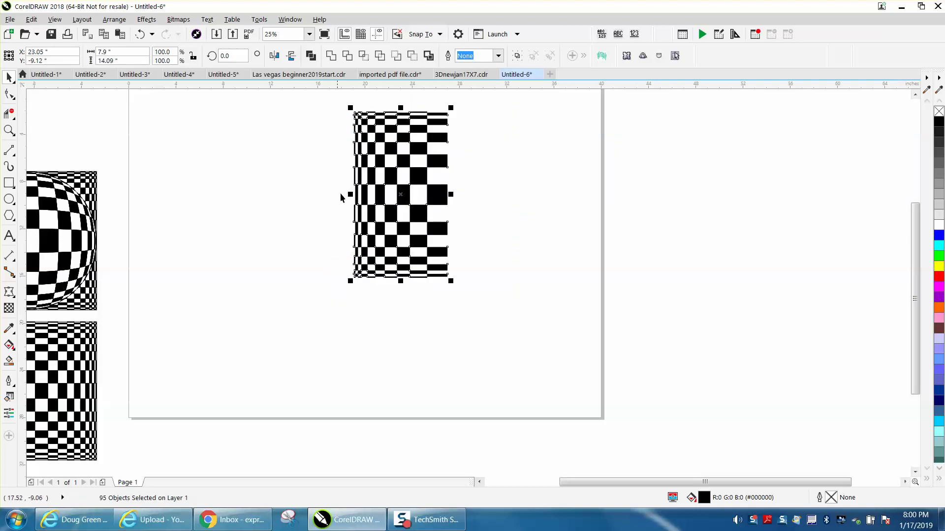
Step: Place a horizontally mirrored copy of the tall checkerboard to its right
{"action": "left_click_drag", "start_coordinate": [349, 194], "coordinate": [368, 190]}
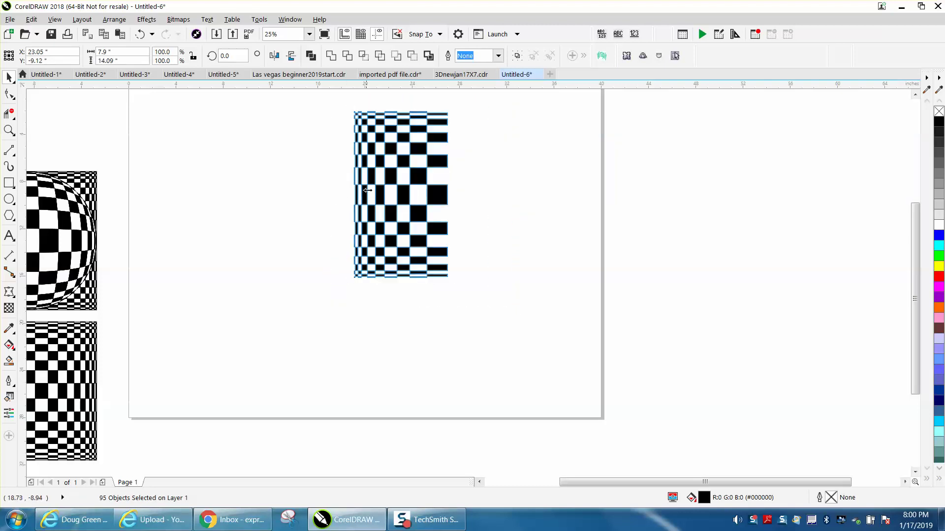
{"action": "left_click_drag", "start_coordinate": [430, 190], "coordinate": [544, 194]}
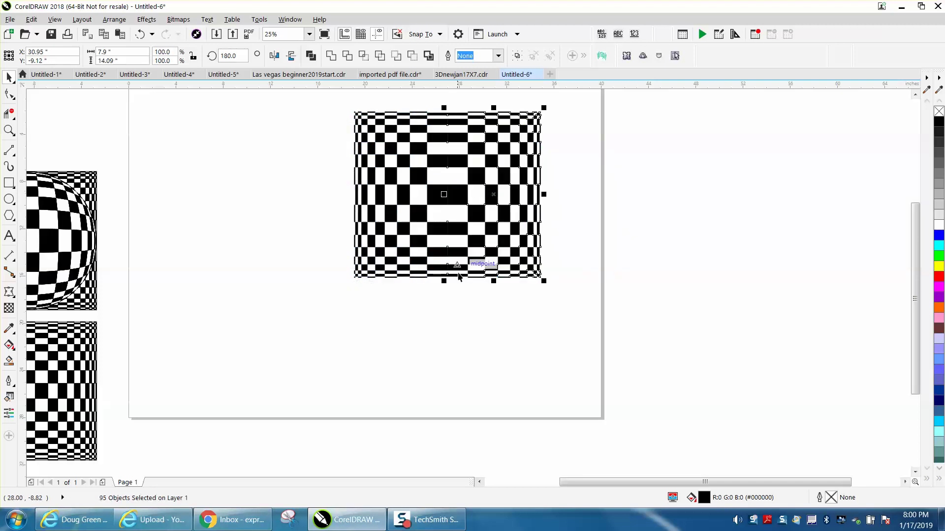
{"action": "left_click", "coordinate": [457, 309]}
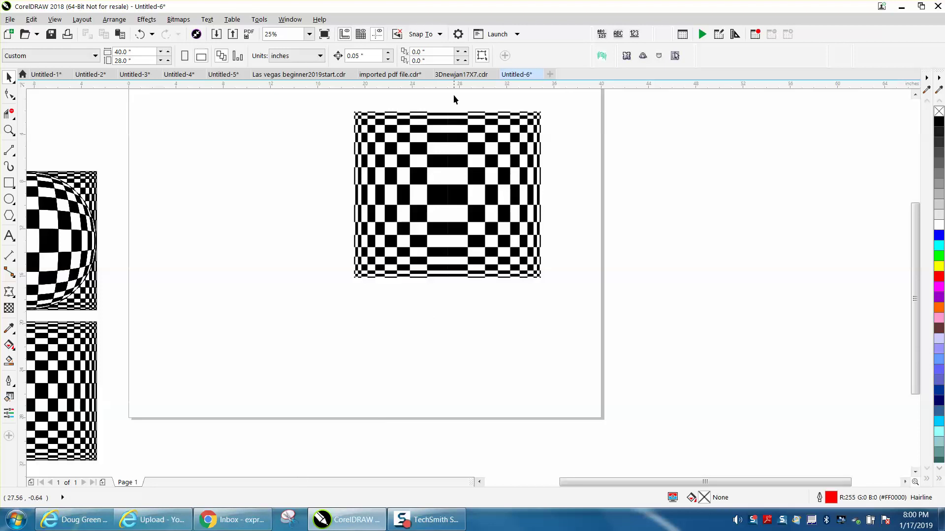
Step: Delete the duplicated middle column and slide the right half against the left half
{"action": "left_click_drag", "start_coordinate": [453, 98], "coordinate": [455, 293]}
{"action": "key", "text": "Delete"}
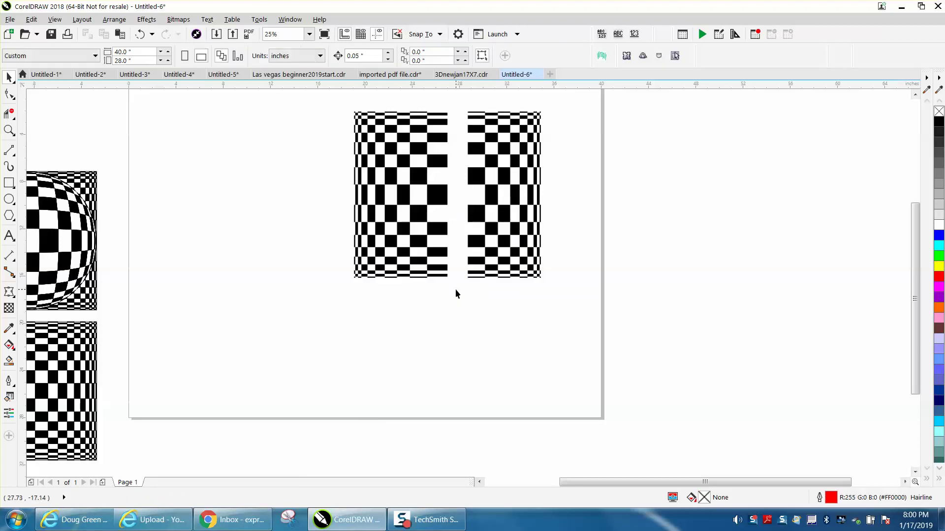
{"action": "left_click_drag", "start_coordinate": [479, 180], "coordinate": [568, 319]}
{"action": "left_click_drag", "start_coordinate": [467, 223], "coordinate": [447, 222]}
{"action": "left_click", "coordinate": [539, 244]}
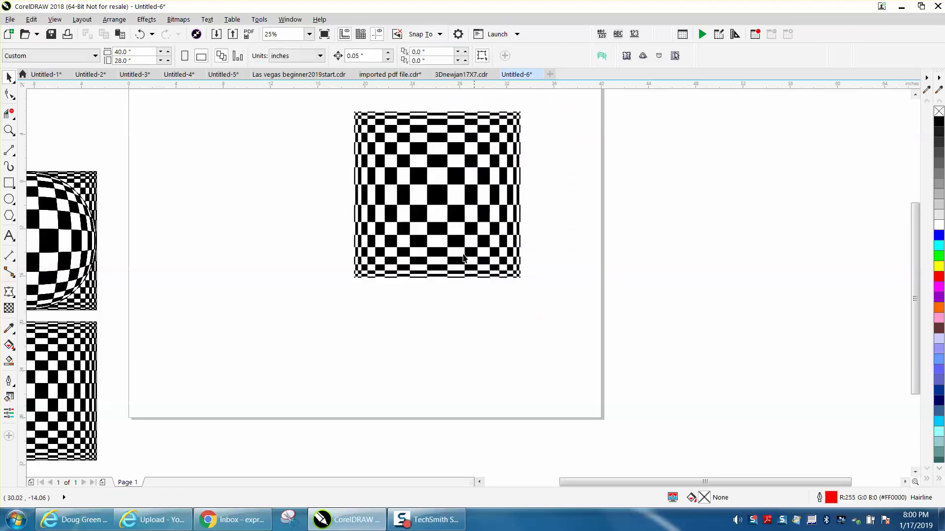
Step: Select all 181 squares of the bulged board and set its width to 14 inches, making it 14 x 14
{"action": "scroll", "coordinate": [173, 265], "scroll_direction": "down", "scroll_amount": 1}
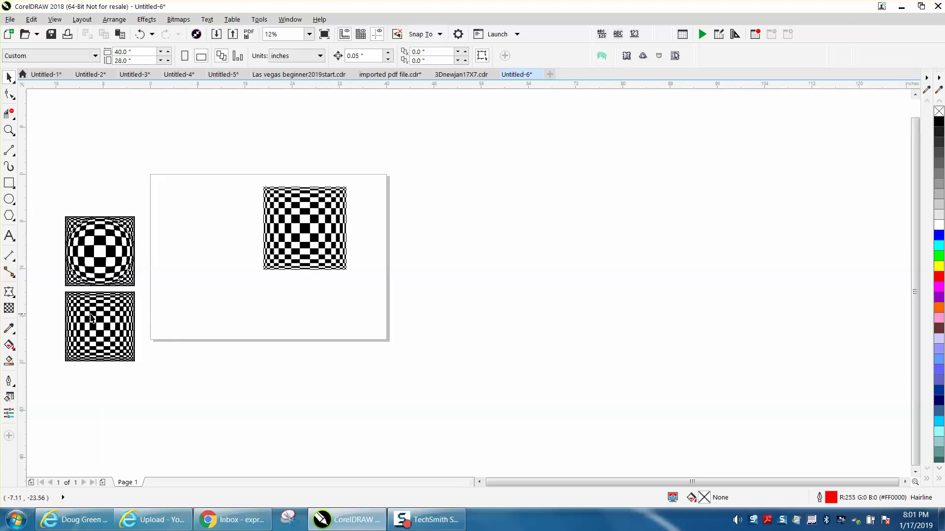
{"action": "left_click", "coordinate": [9, 130]}
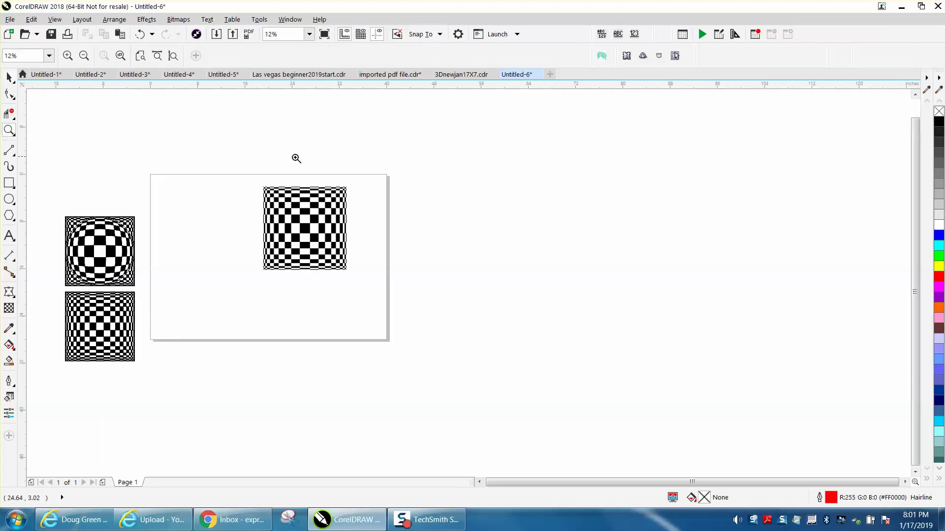
{"action": "left_click_drag", "start_coordinate": [239, 180], "coordinate": [418, 284]}
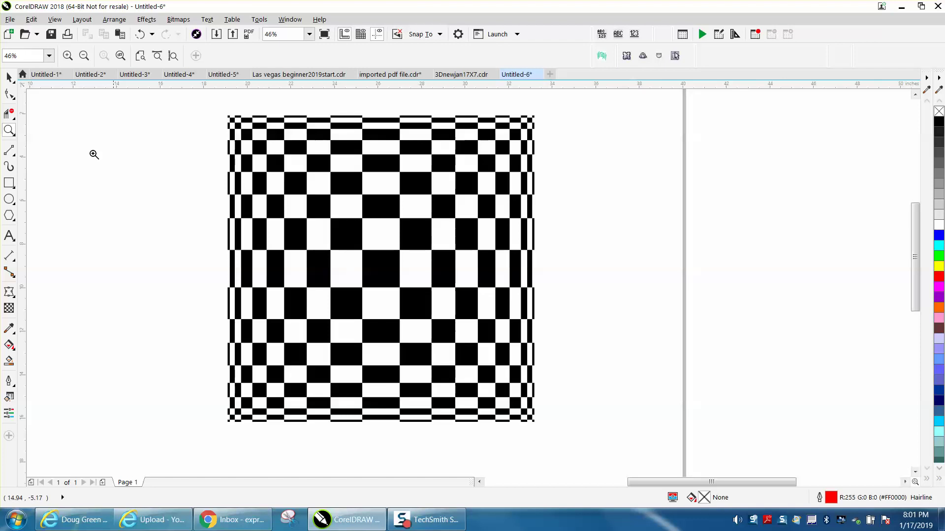
{"action": "left_click", "coordinate": [7, 74]}
{"action": "left_click_drag", "start_coordinate": [207, 107], "coordinate": [612, 459]}
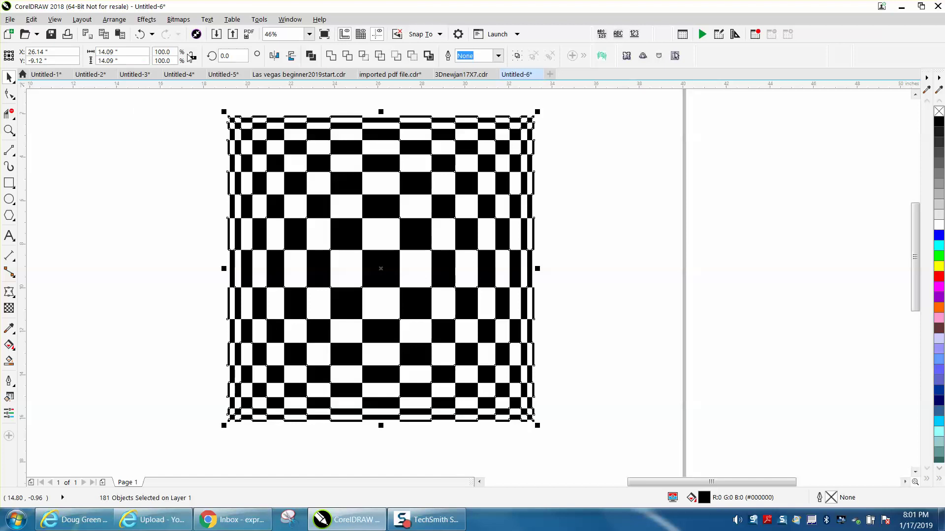
{"action": "left_click_drag", "start_coordinate": [148, 53], "coordinate": [99, 52]}
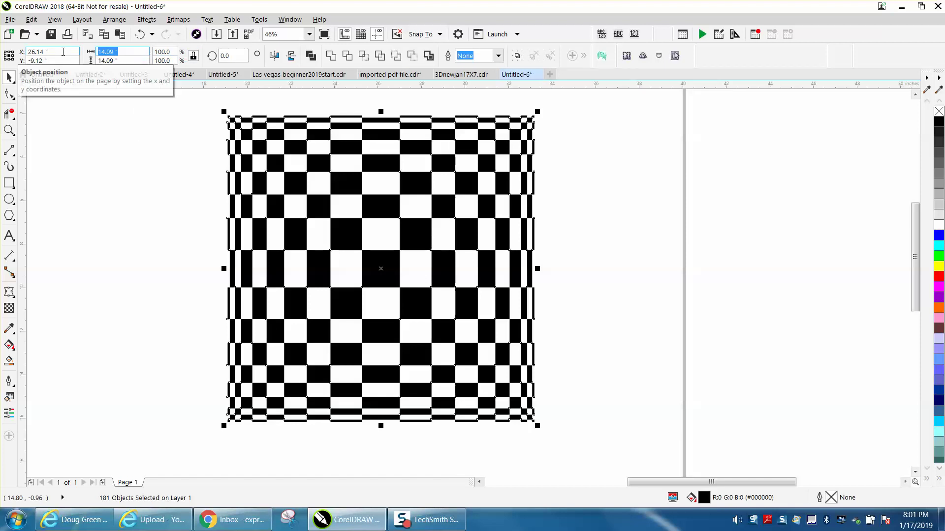
{"action": "key", "text": "BackSpace"}
{"action": "type", "text": "14"}
{"action": "key", "text": "Return"}
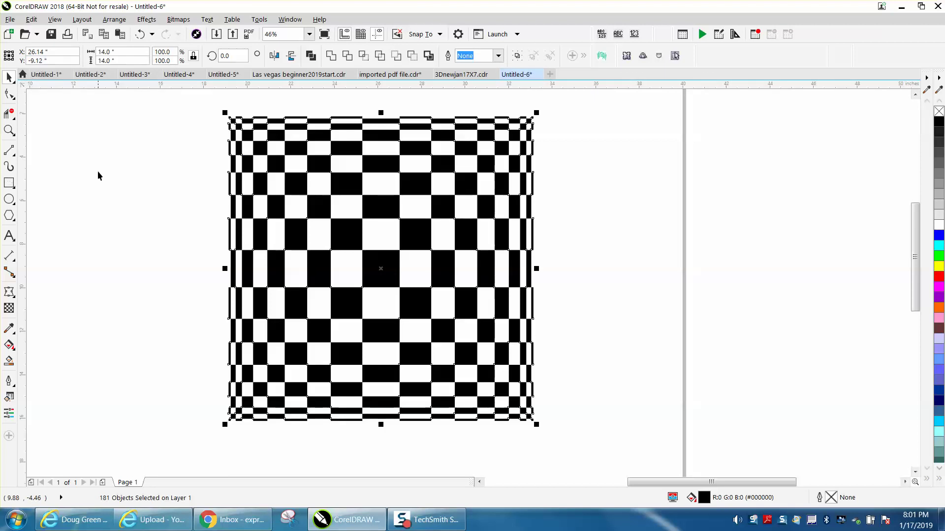
{"action": "scroll", "coordinate": [124, 157], "scroll_direction": "down", "scroll_amount": 2}
Step: Draw a square beside the page and set its width to 14 inches
{"action": "left_click", "coordinate": [9, 182]}
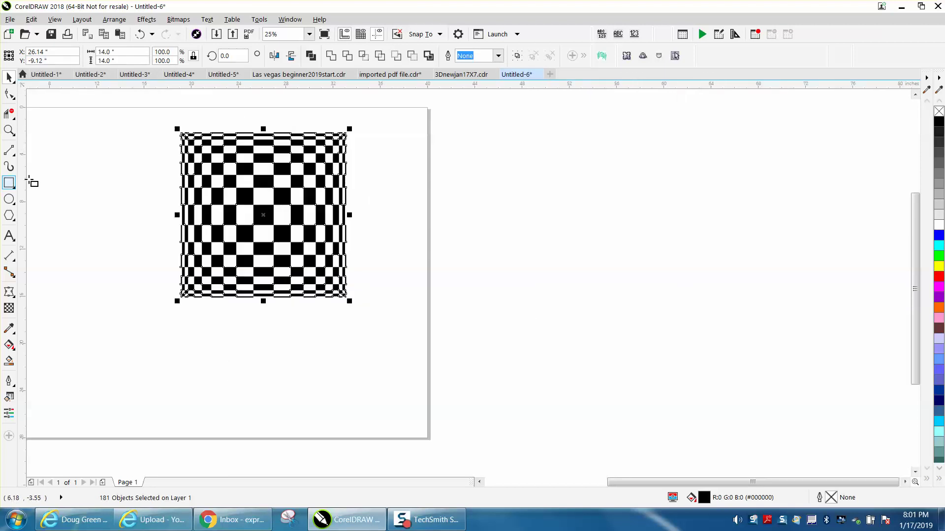
{"action": "left_click_drag", "start_coordinate": [105, 218], "coordinate": [319, 331]}
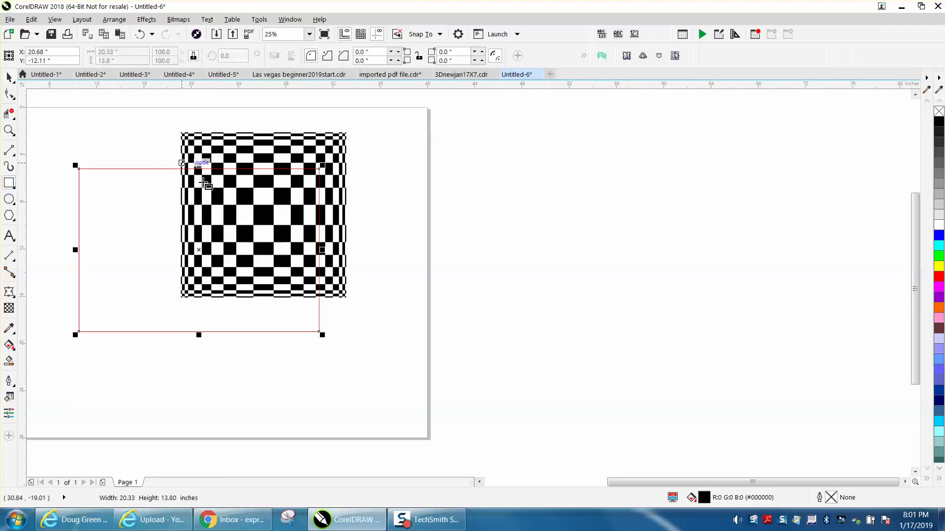
{"action": "key", "text": "Delete"}
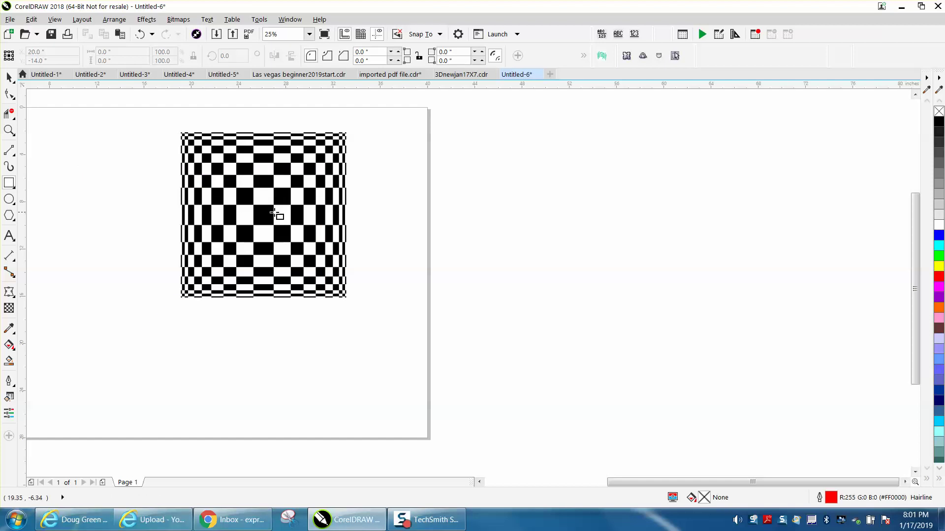
{"action": "left_click_drag", "start_coordinate": [423, 180], "coordinate": [574, 338]}
{"action": "left_click", "coordinate": [121, 52]}
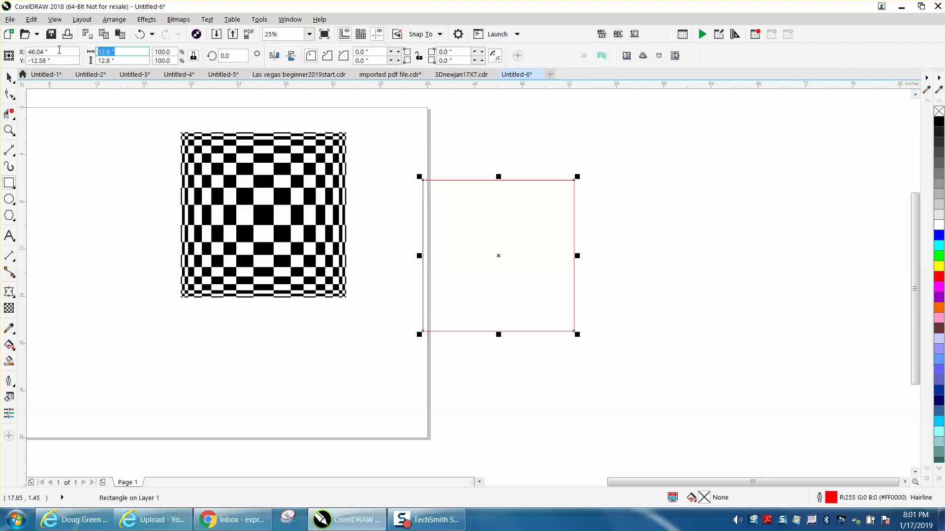
{"action": "type", "text": "14"}
{"action": "key", "text": "Return"}
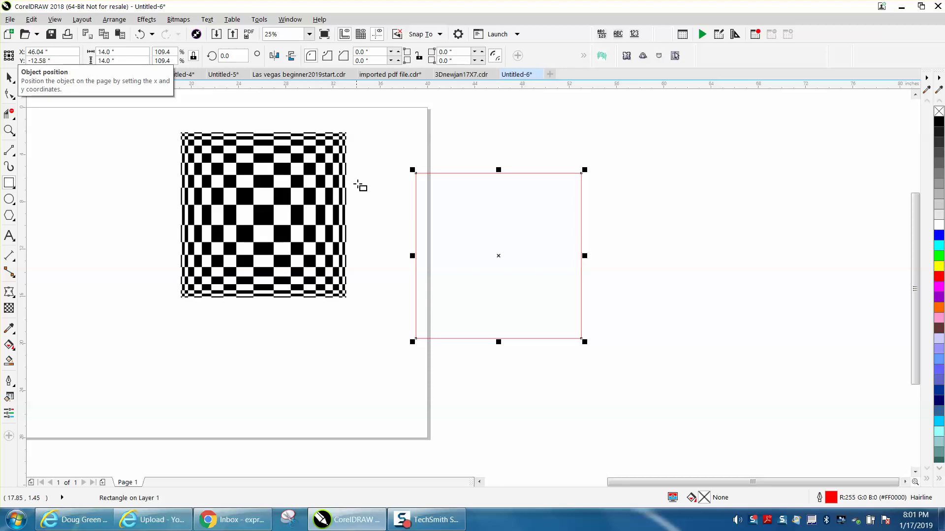
Step: Give the square a 0.5 pt black outline in Outline Pen
{"action": "double_click", "coordinate": [830, 498]}
{"action": "left_click", "coordinate": [405, 188]}
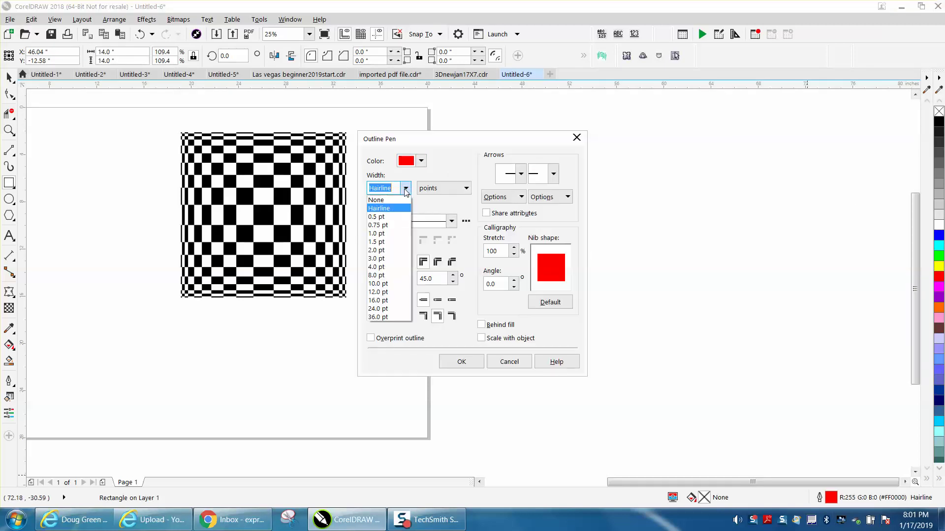
{"action": "left_click", "coordinate": [389, 217]}
{"action": "left_click", "coordinate": [422, 162]}
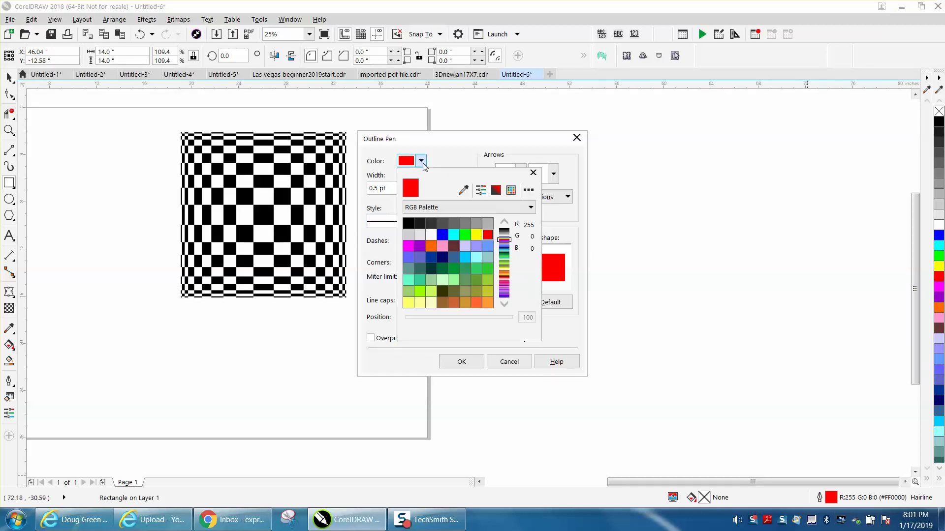
{"action": "left_click", "coordinate": [410, 224]}
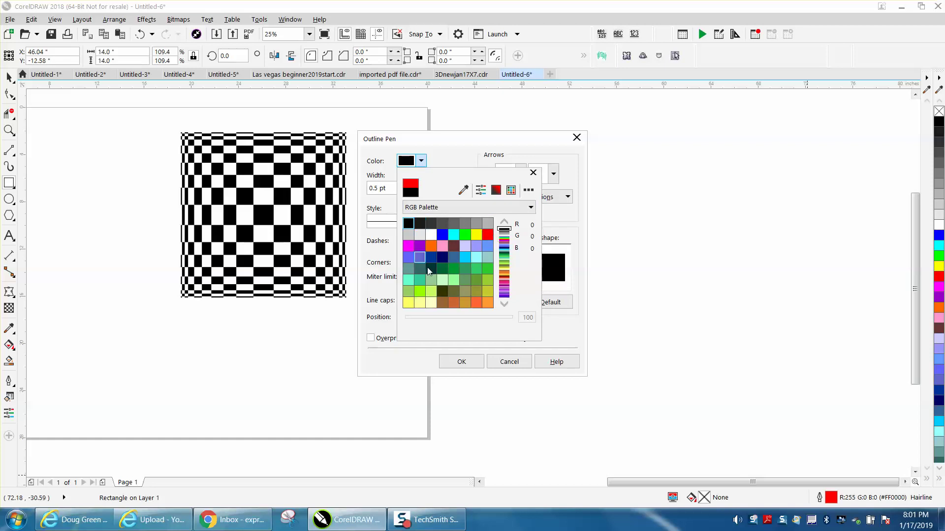
{"action": "left_click", "coordinate": [465, 364]}
{"action": "left_click", "coordinate": [462, 363]}
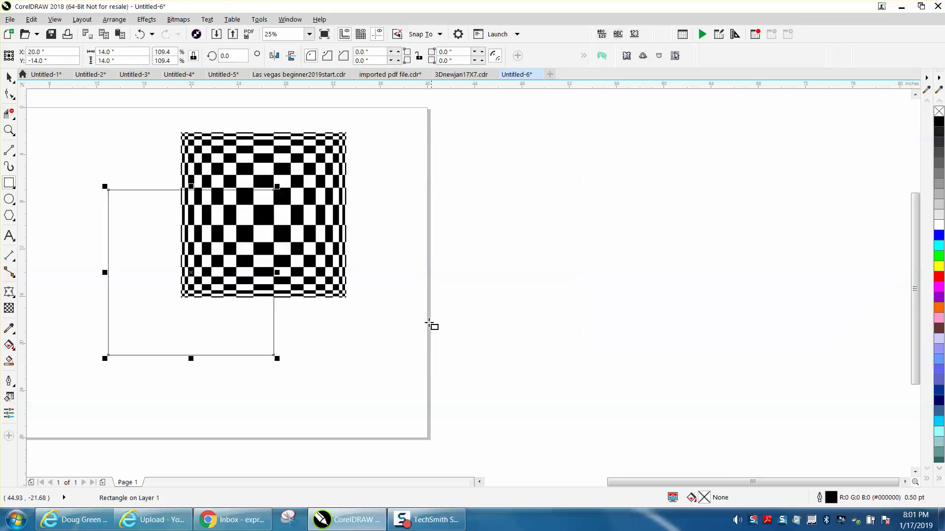
Step: Undo the square's move, group the 181 checkerboard pieces with Ctrl+G and centre them with P
{"action": "left_click", "coordinate": [140, 34]}
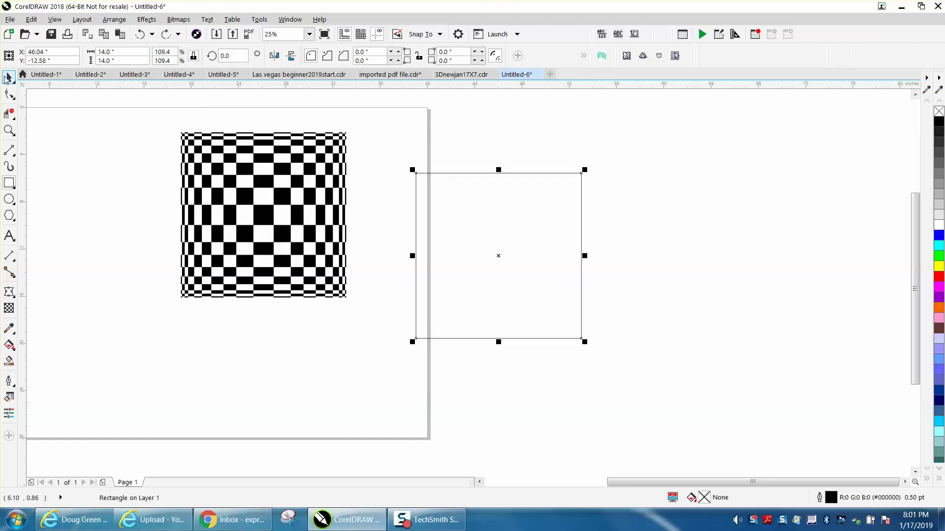
{"action": "left_click", "coordinate": [8, 77]}
{"action": "left_click_drag", "start_coordinate": [157, 122], "coordinate": [379, 314]}
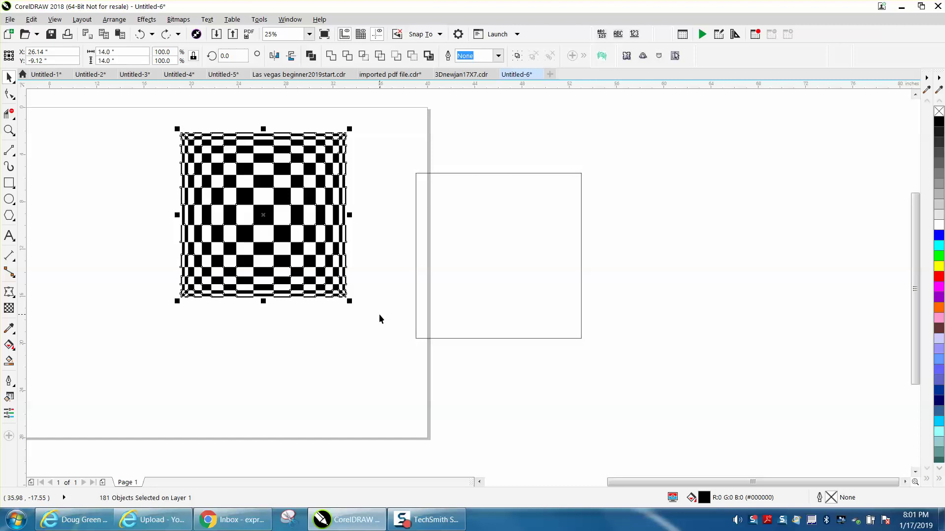
{"action": "key", "text": "ctrl+g"}
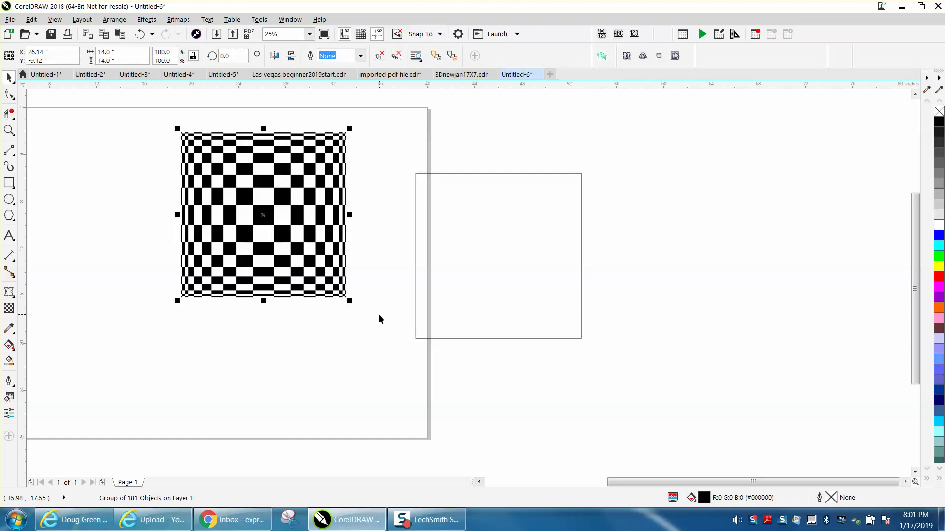
{"action": "key", "text": "p"}
{"action": "left_click", "coordinate": [452, 301]}
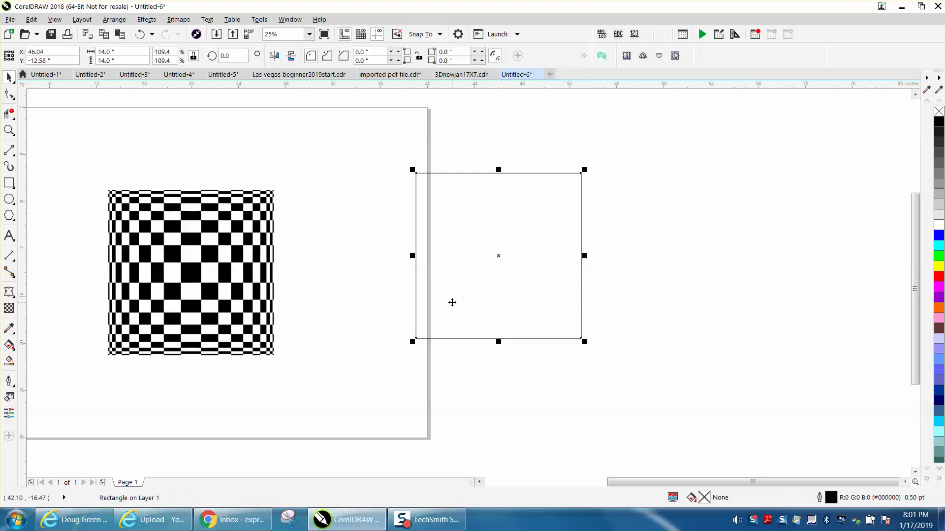
Step: Centre the 14-inch square on the page over the checkerboard and deselect everything
{"action": "key", "text": "p"}
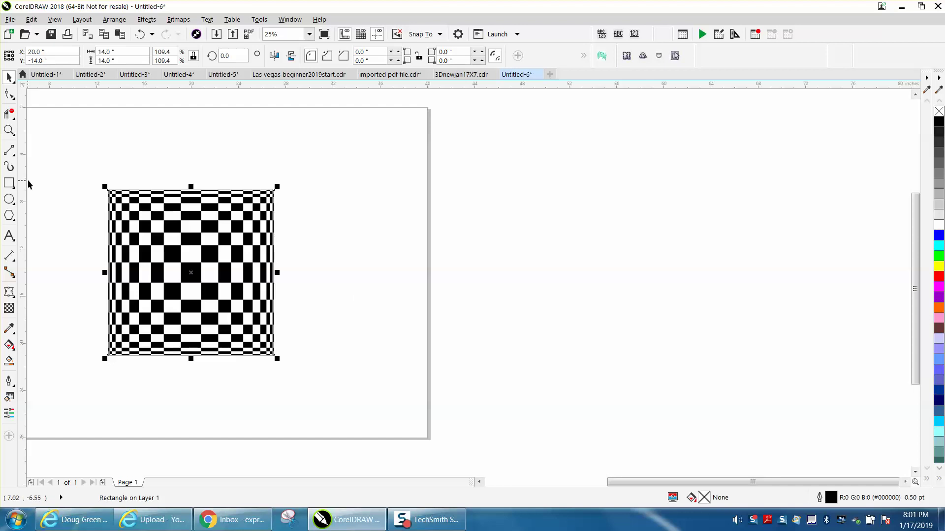
{"action": "left_click_drag", "start_coordinate": [103, 185], "coordinate": [327, 222]}
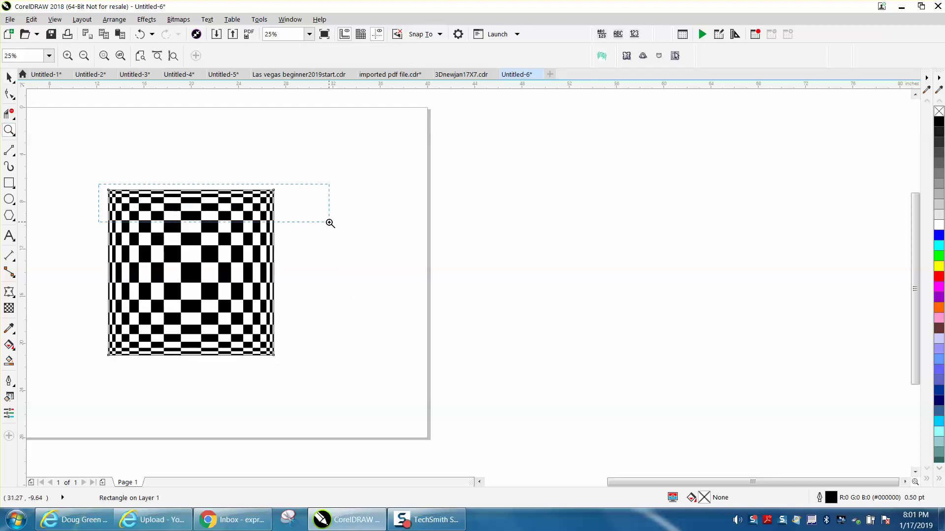
{"action": "scroll", "coordinate": [147, 236], "scroll_direction": "down", "scroll_amount": 2}
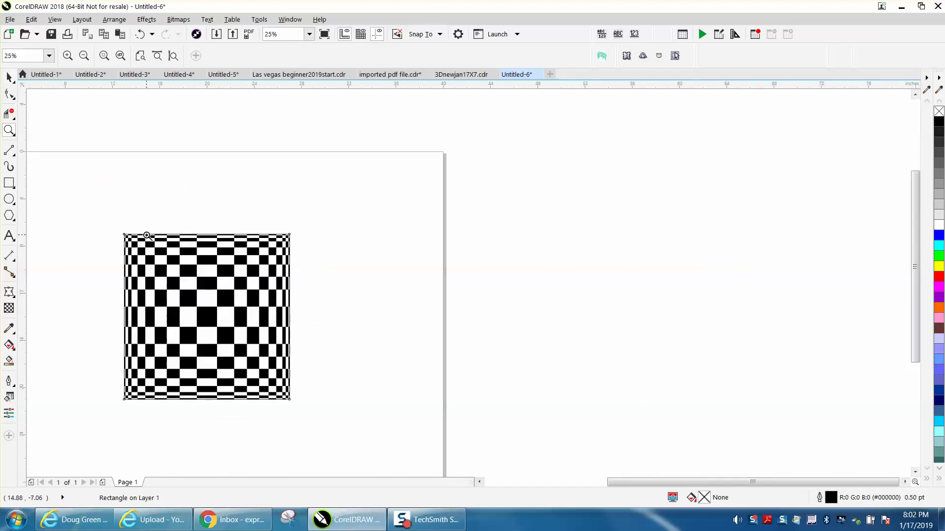
{"action": "left_click", "coordinate": [8, 78]}
{"action": "left_click_drag", "start_coordinate": [97, 175], "coordinate": [165, 298]}
{"action": "scroll", "coordinate": [162, 304], "scroll_direction": "down", "scroll_amount": 2}
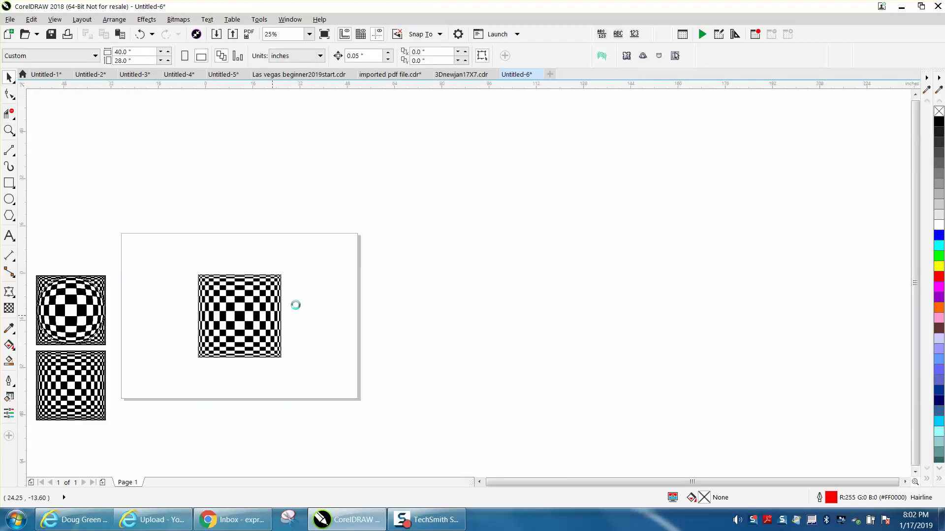
Step: Zoom in to inspect the checkerboards, zoom back out, then select the square and checkerboard together
{"action": "left_click", "coordinate": [8, 130]}
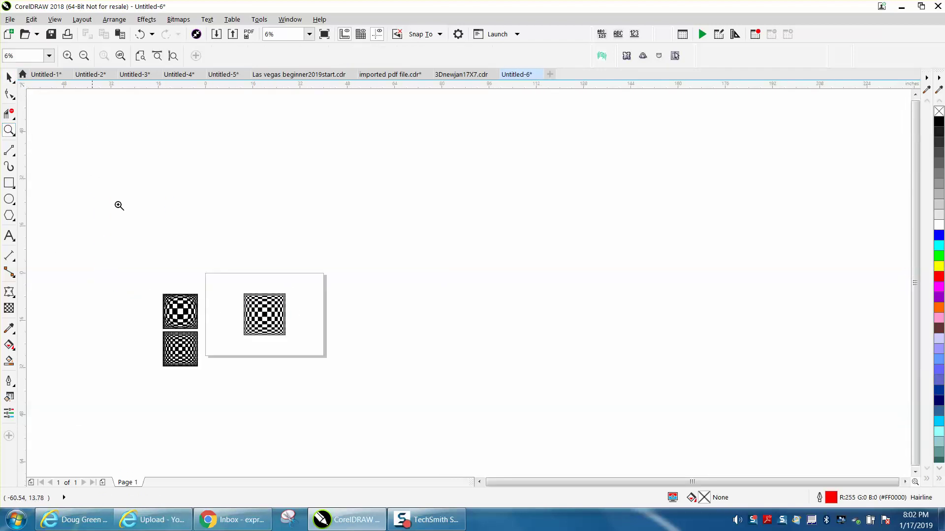
{"action": "left_click", "coordinate": [226, 326]}
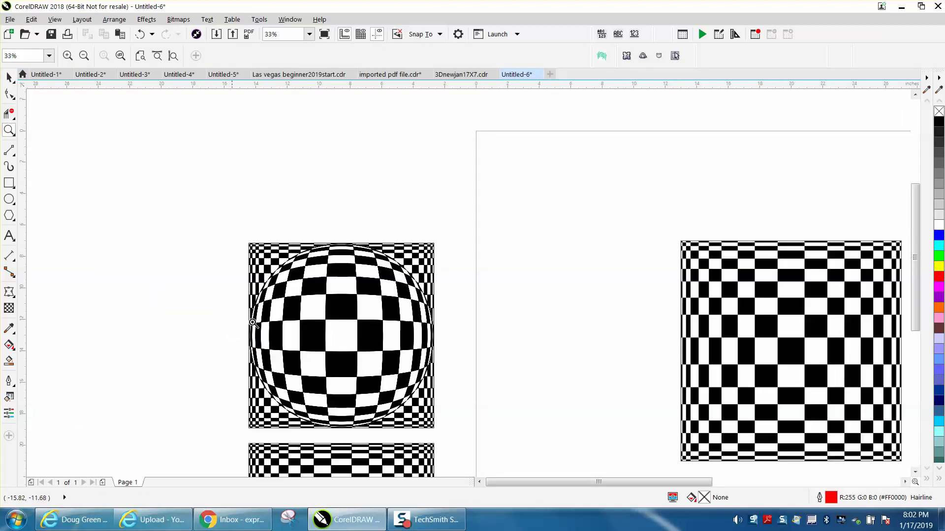
{"action": "right_click", "coordinate": [679, 342]}
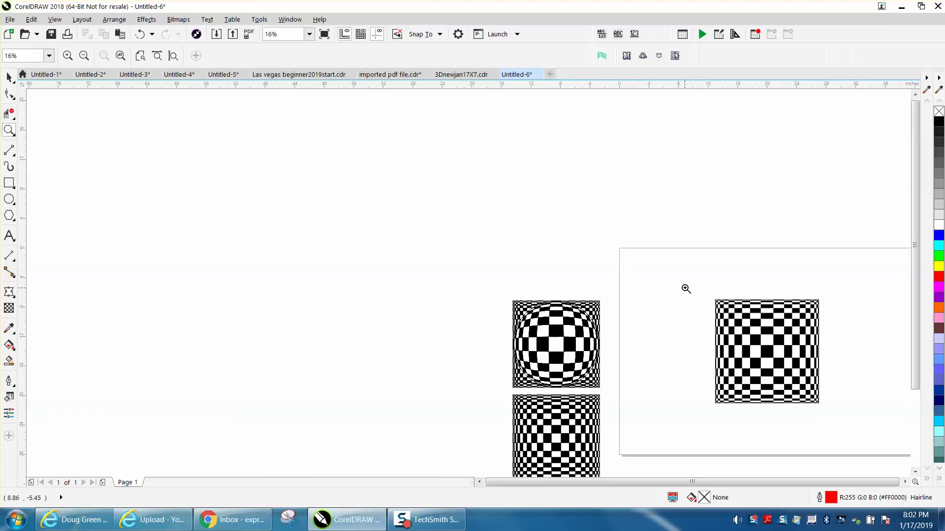
{"action": "left_click_drag", "start_coordinate": [685, 296], "coordinate": [840, 409]}
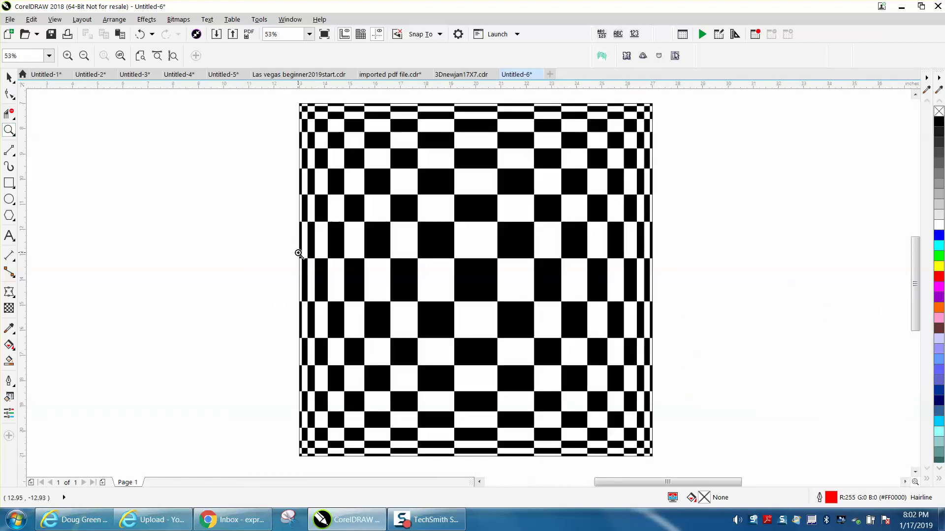
{"action": "right_click", "coordinate": [250, 205]}
{"action": "left_click", "coordinate": [8, 77]}
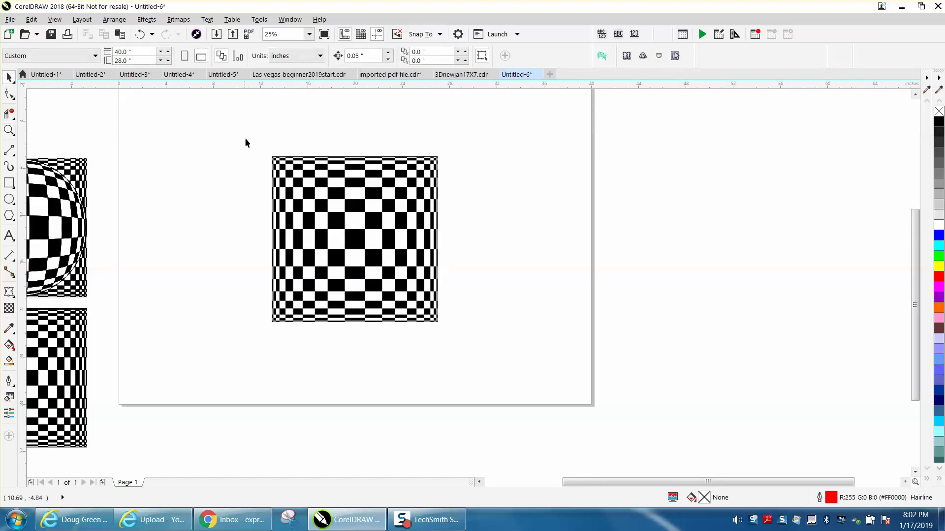
{"action": "left_click_drag", "start_coordinate": [535, 330], "coordinate": [534, 328]}
Step: Group the square with the checkerboard and apply a Fish Eye lens at rate 100 via the Lens docker
{"action": "left_click", "coordinate": [114, 19]}
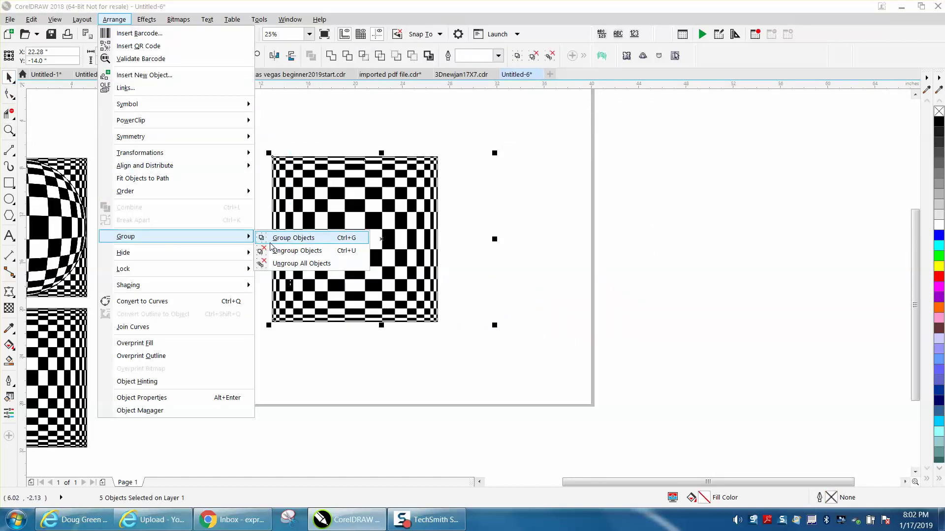
{"action": "left_click", "coordinate": [275, 238]}
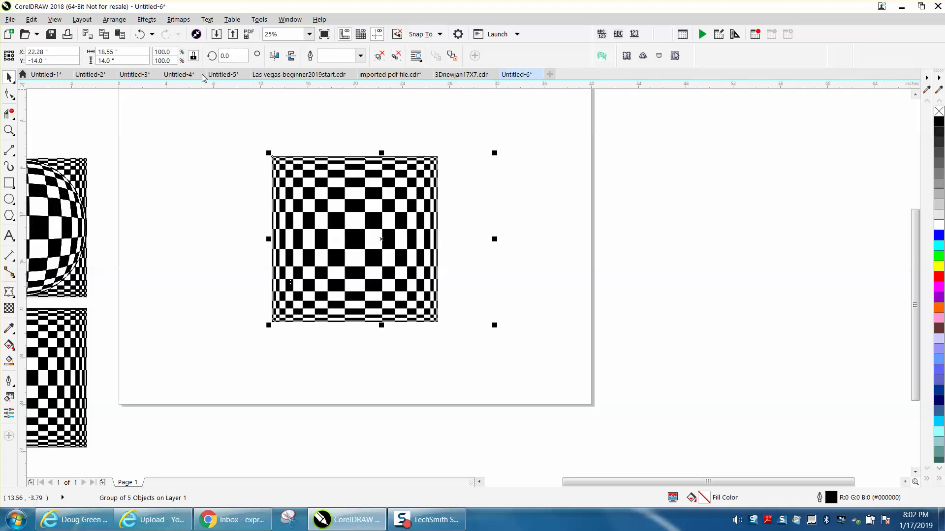
{"action": "left_click", "coordinate": [140, 21]}
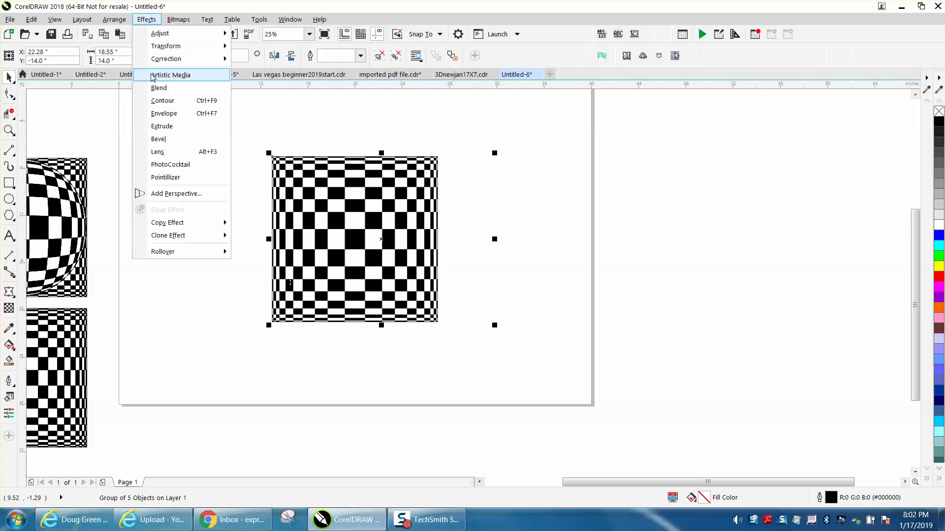
{"action": "left_click", "coordinate": [158, 152]}
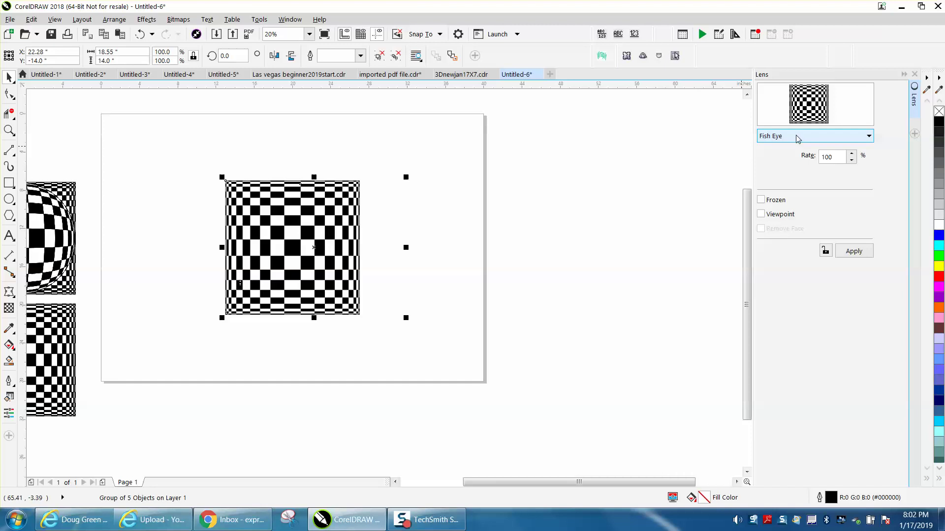
{"action": "left_click", "coordinate": [868, 139]}
{"action": "left_click", "coordinate": [790, 146]}
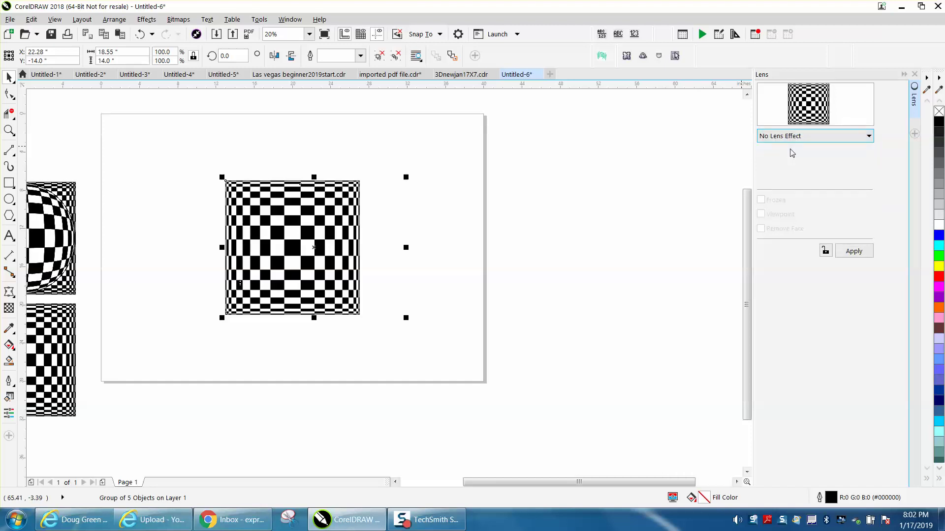
{"action": "left_click", "coordinate": [872, 139]}
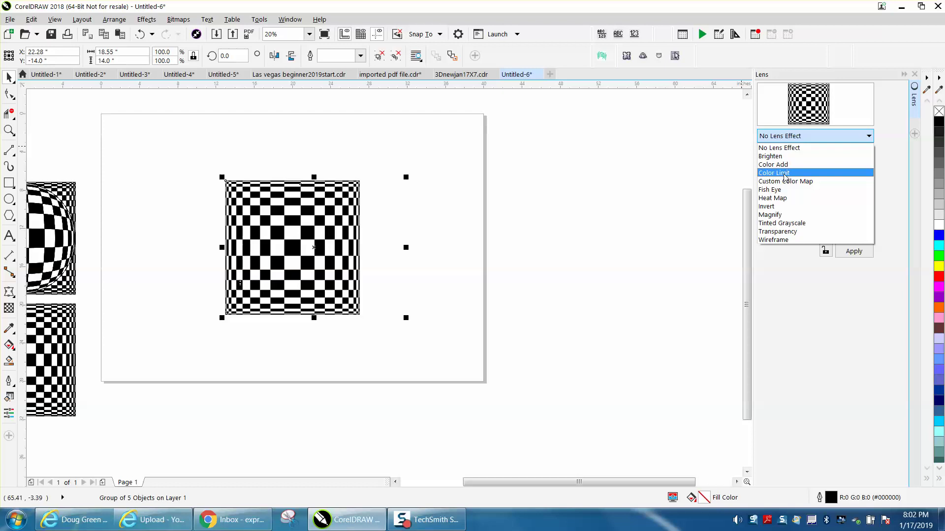
{"action": "left_click", "coordinate": [777, 190]}
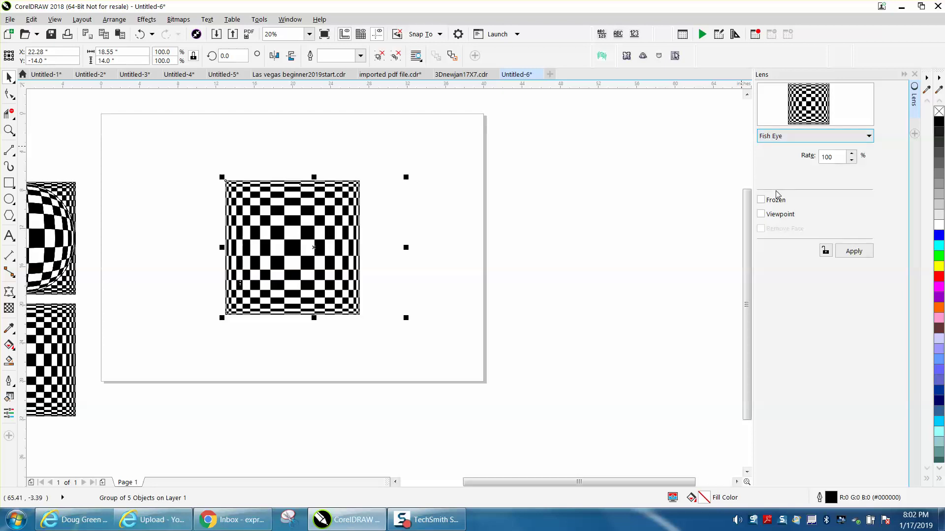
{"action": "left_click", "coordinate": [853, 250]}
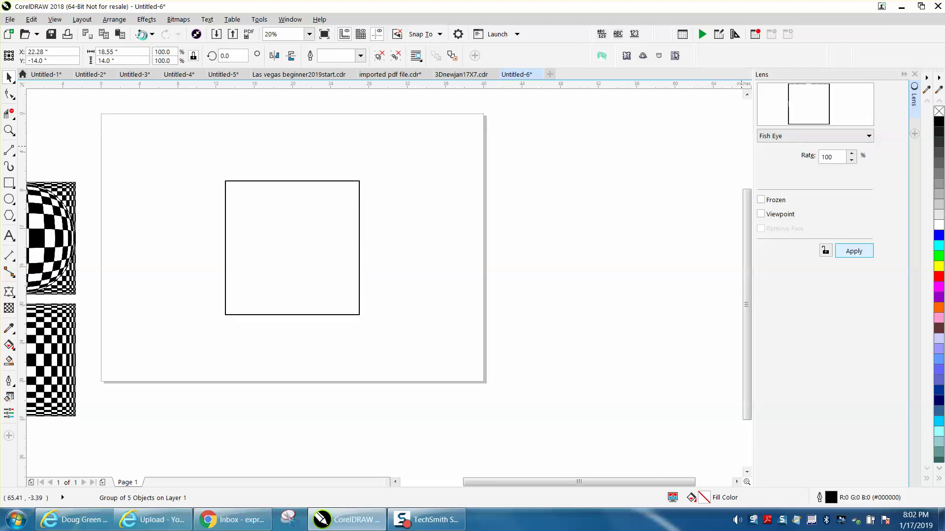
Step: Undo the blanking lens, ungroup the checkerboard and regroup its pieces as a two-object group
{"action": "left_click", "coordinate": [142, 34]}
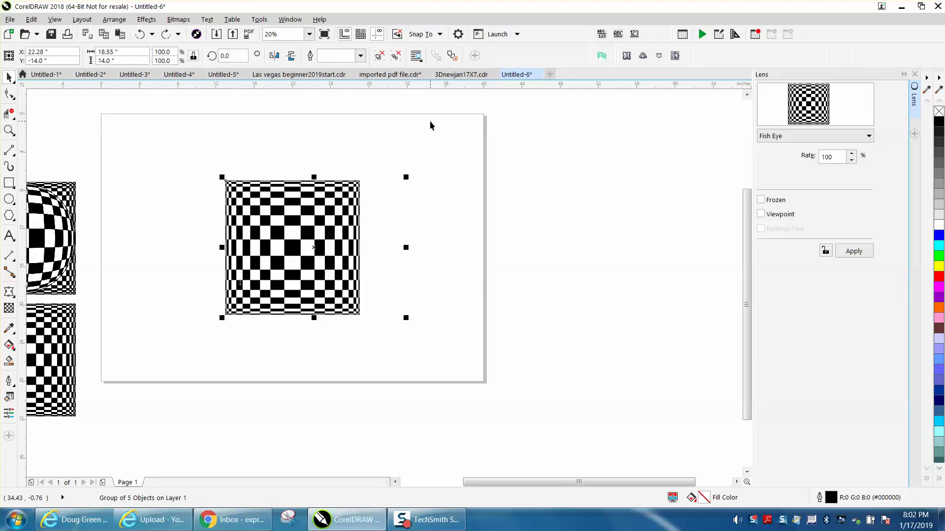
{"action": "left_click", "coordinate": [394, 185]}
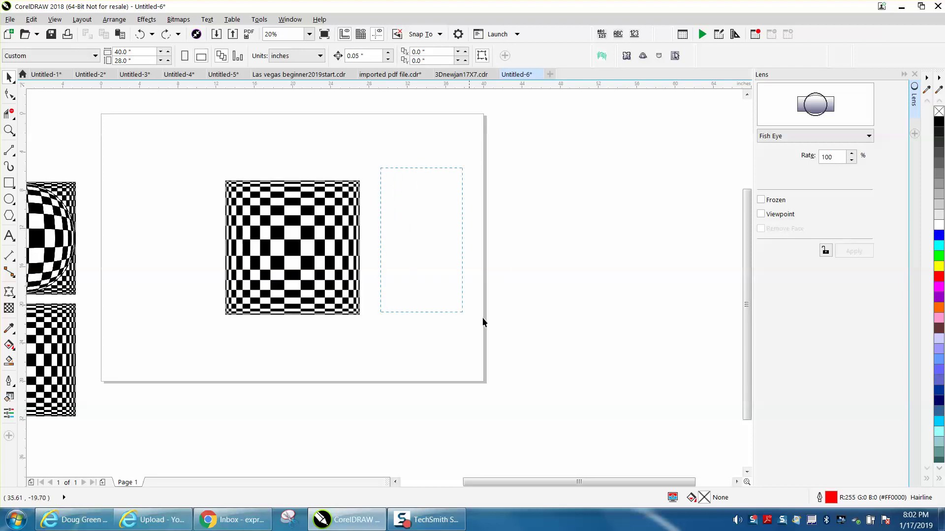
{"action": "left_click", "coordinate": [335, 241]}
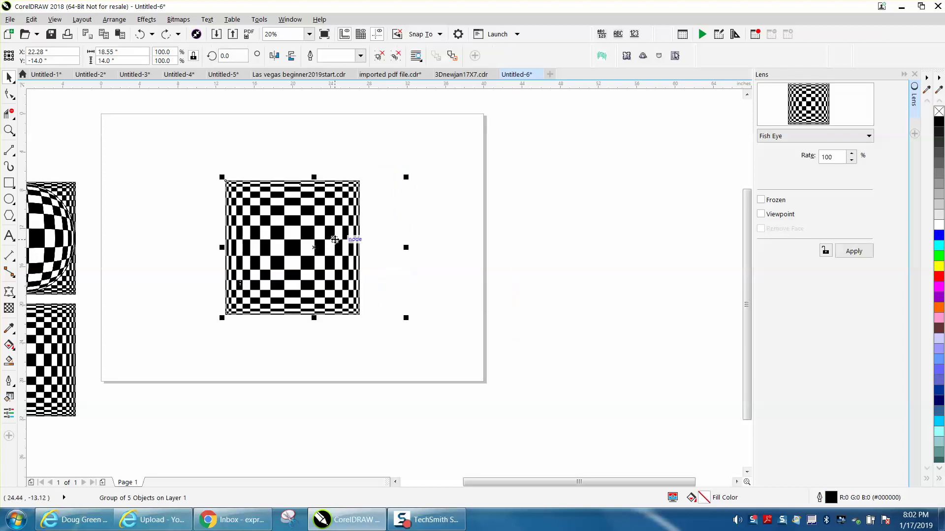
{"action": "left_click", "coordinate": [114, 20]}
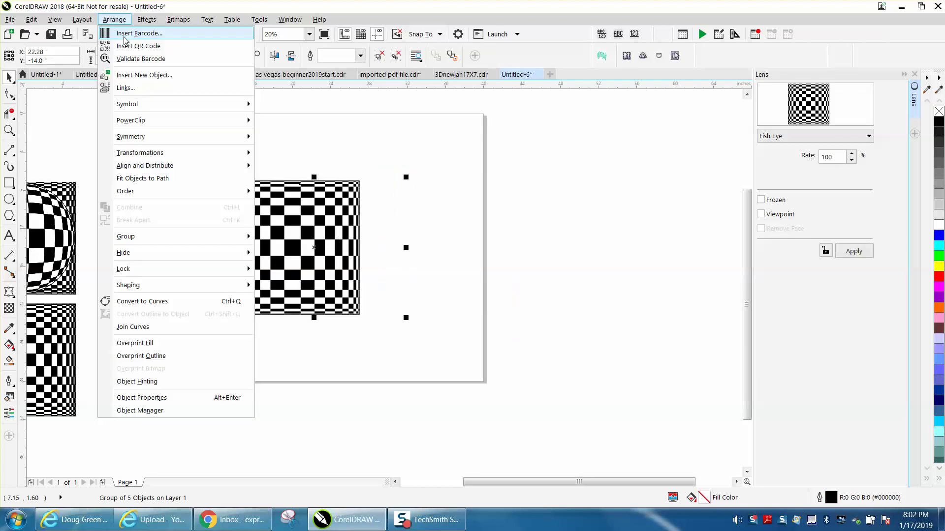
{"action": "mouse_move", "coordinate": [159, 195]}
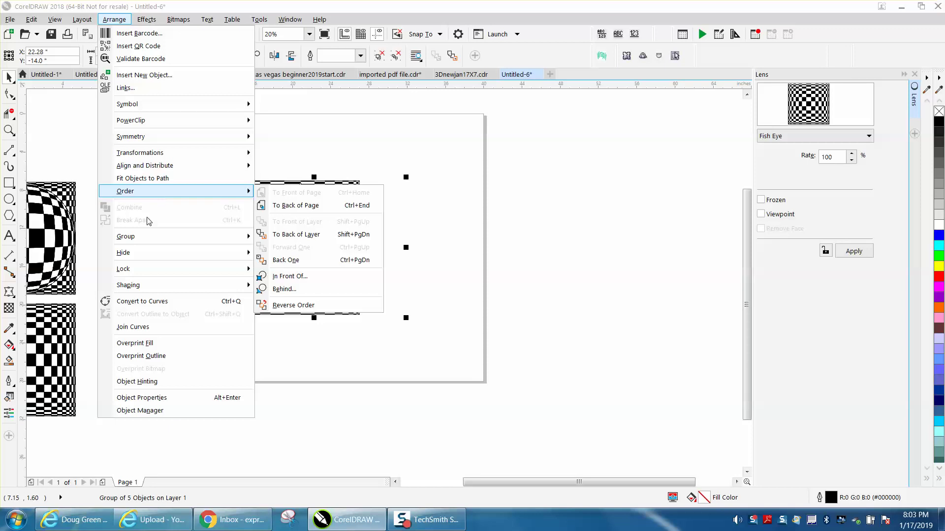
{"action": "mouse_move", "coordinate": [143, 236]}
{"action": "left_click", "coordinate": [278, 252]}
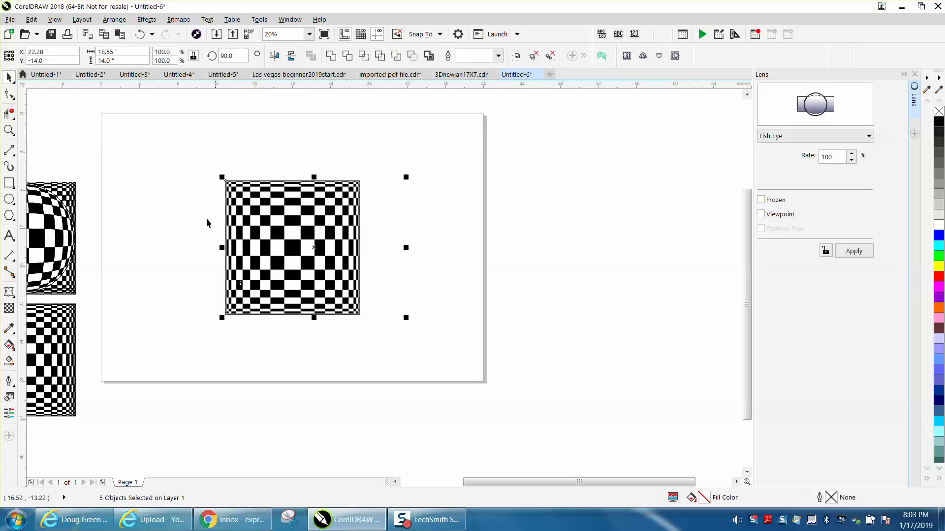
{"action": "left_click_drag", "start_coordinate": [220, 174], "coordinate": [365, 318]}
{"action": "key", "text": "ctrl+g"}
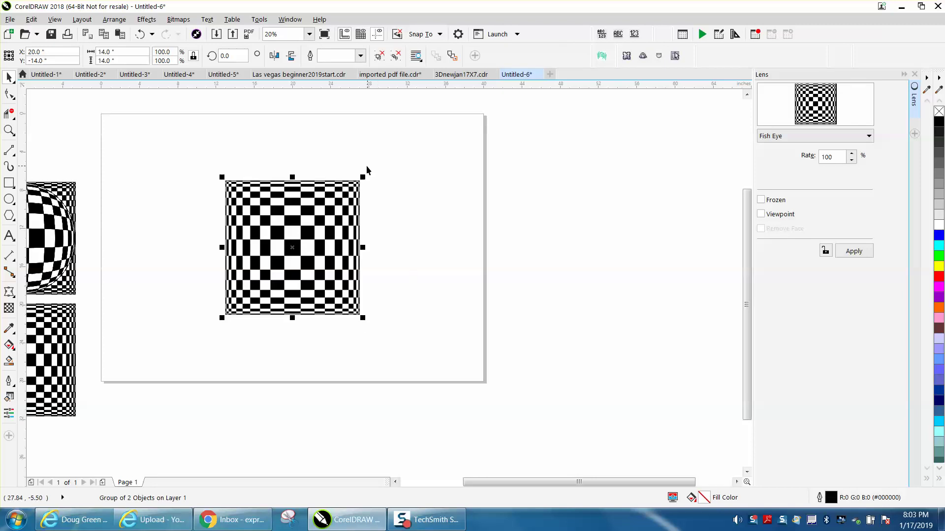
Step: Move the checkerboard group off the page, then centre it on the page at X 20.0, Y -14.0
{"action": "left_click_drag", "start_coordinate": [366, 167], "coordinate": [502, 354]}
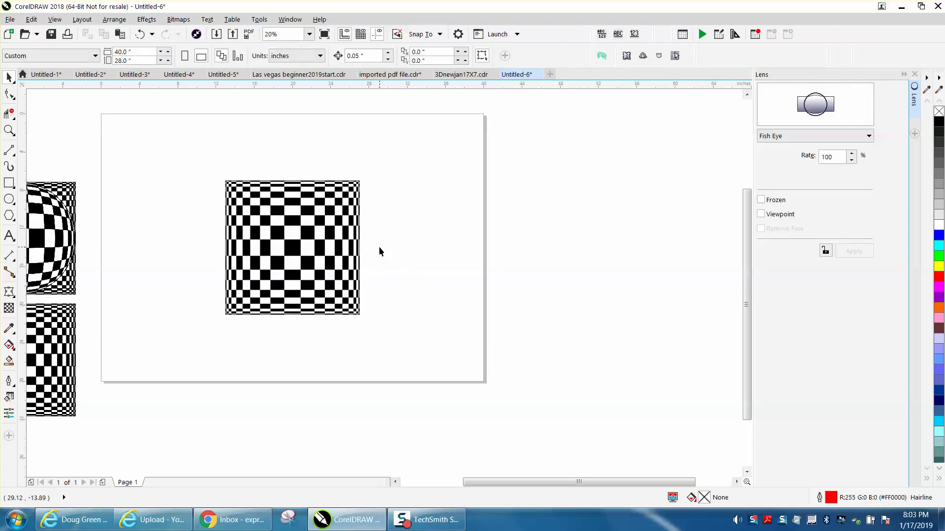
{"action": "left_click_drag", "start_coordinate": [338, 240], "coordinate": [616, 275]}
{"action": "left_click_drag", "start_coordinate": [136, 136], "coordinate": [484, 372]}
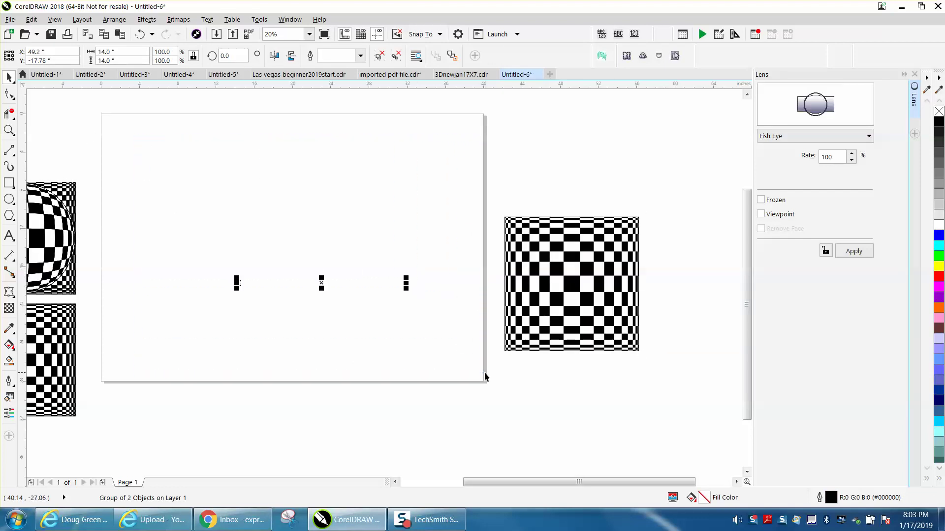
{"action": "left_click", "coordinate": [443, 342]}
{"action": "left_click", "coordinate": [544, 292]}
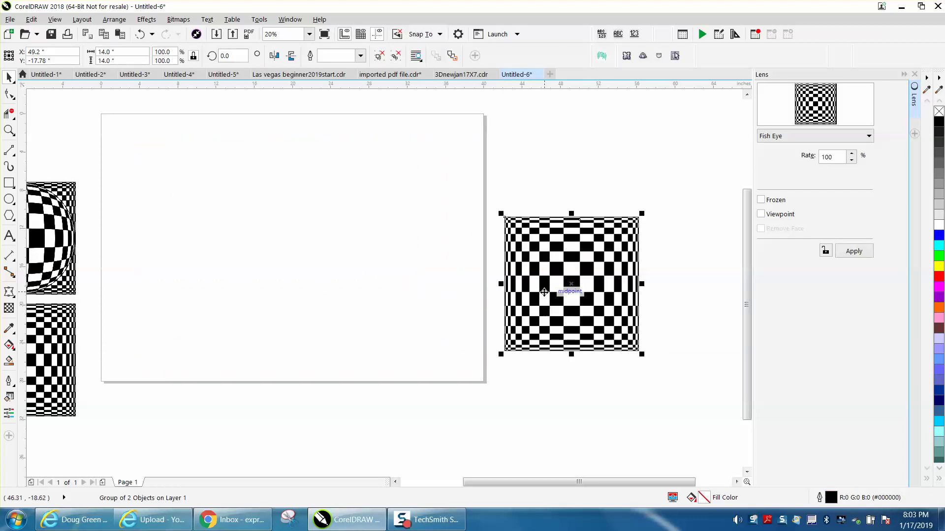
{"action": "key", "text": "p"}
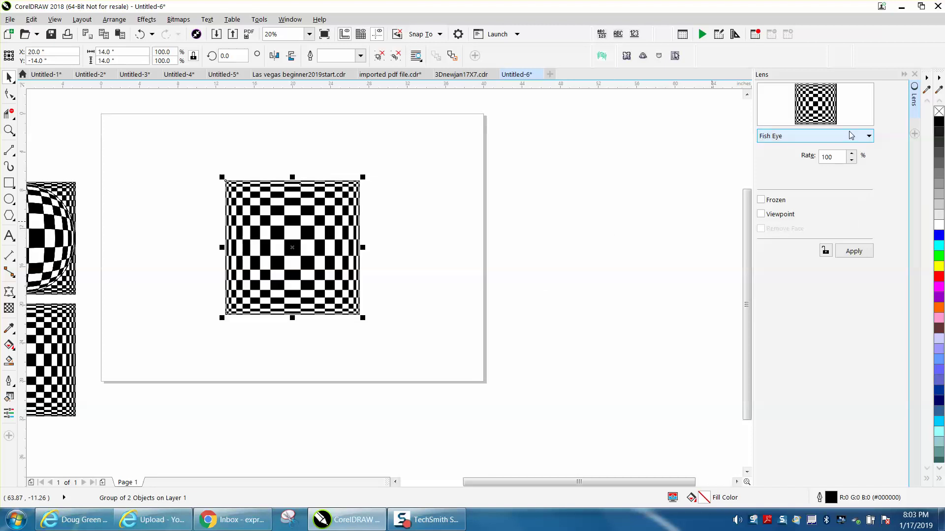
Step: Set the Lens docker's lens type to Fish Eye
{"action": "left_click", "coordinate": [867, 135]}
{"action": "left_click", "coordinate": [798, 150]}
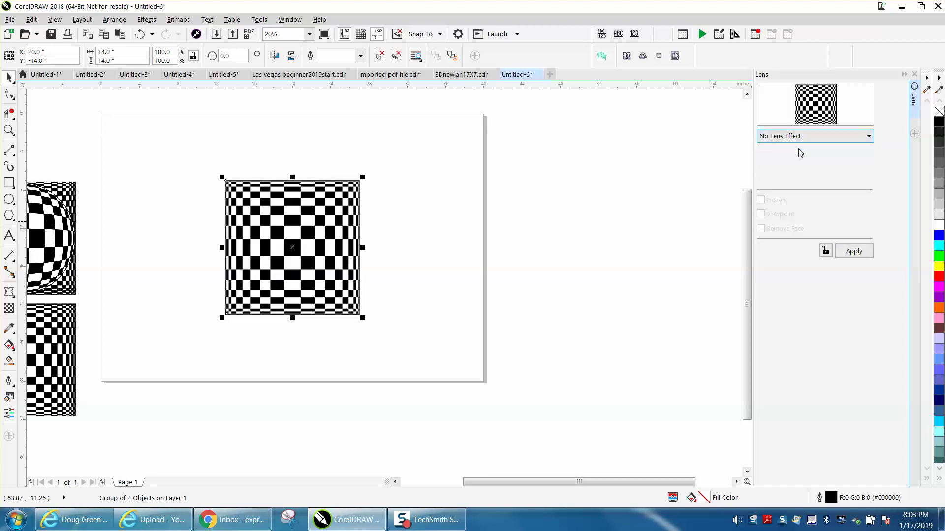
{"action": "left_click", "coordinate": [872, 138]}
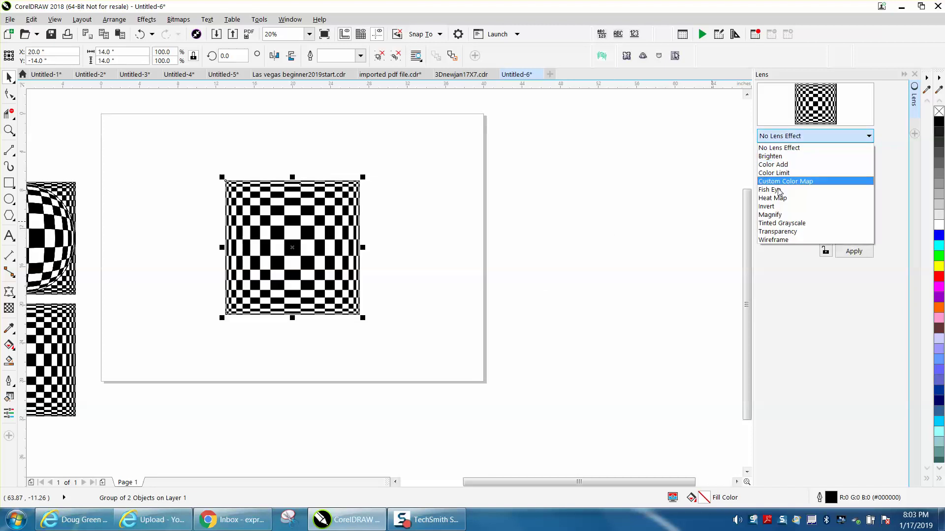
{"action": "left_click", "coordinate": [770, 196]}
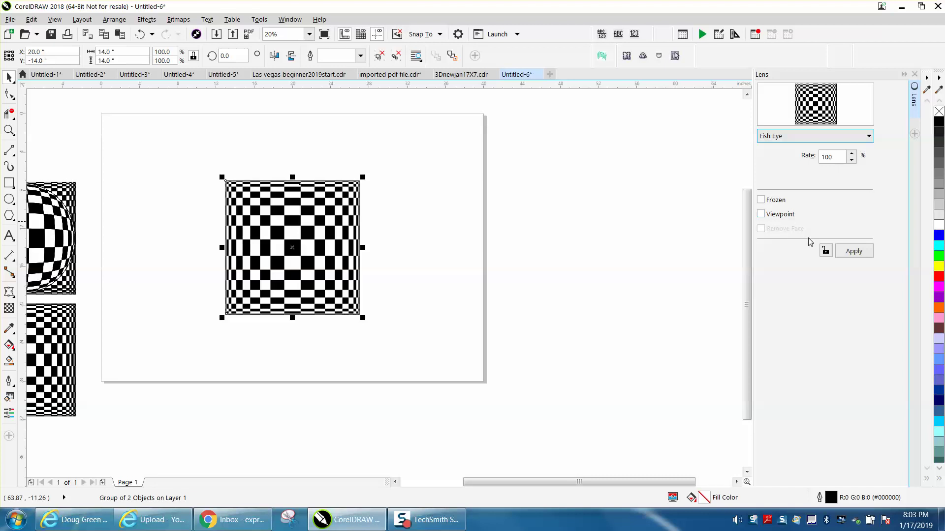
Step: Apply a frozen Fish Eye lens at rate 100, undoing the blank result and dismissing the error
{"action": "left_click", "coordinate": [852, 251]}
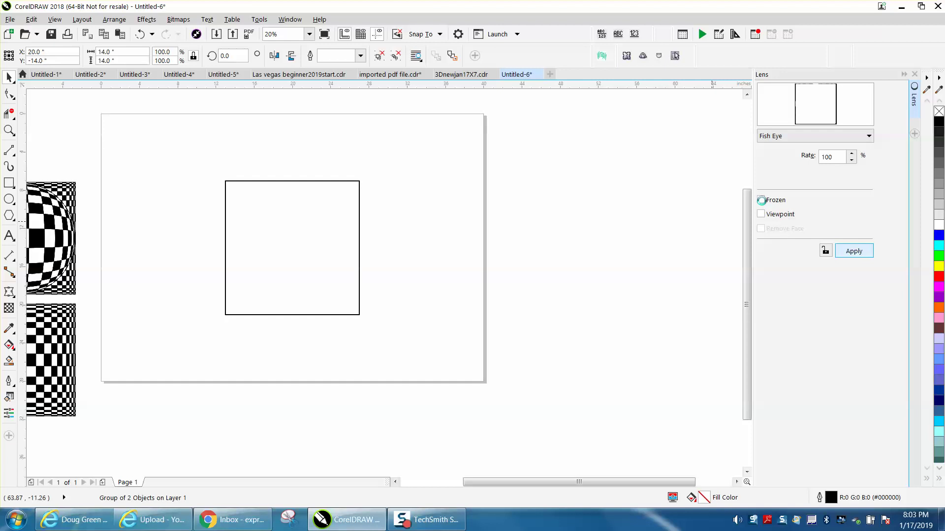
{"action": "left_click", "coordinate": [141, 34]}
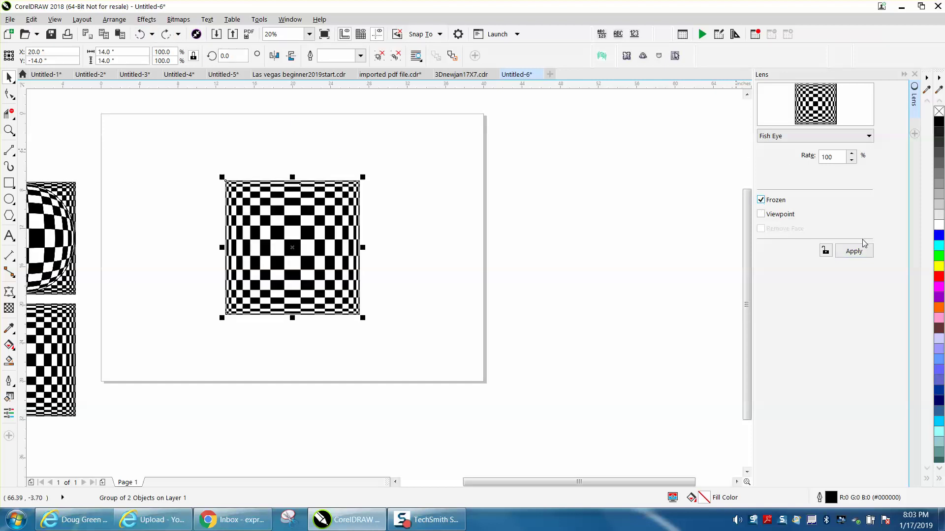
{"action": "left_click", "coordinate": [853, 251]}
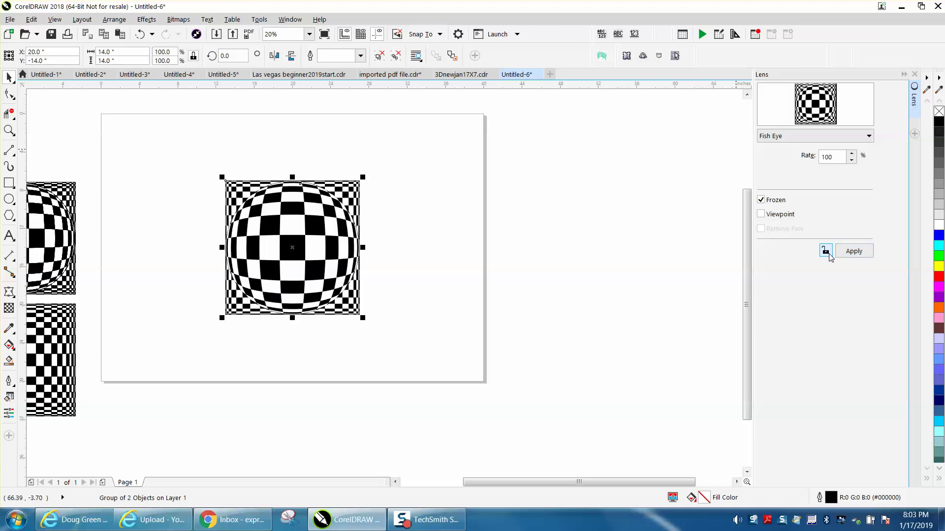
{"action": "left_click", "coordinate": [853, 252]}
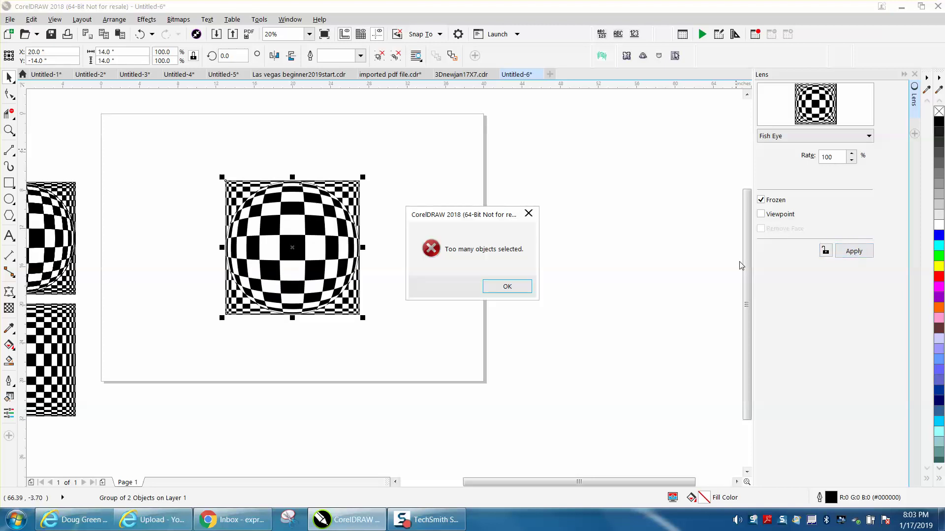
{"action": "left_click", "coordinate": [506, 287]}
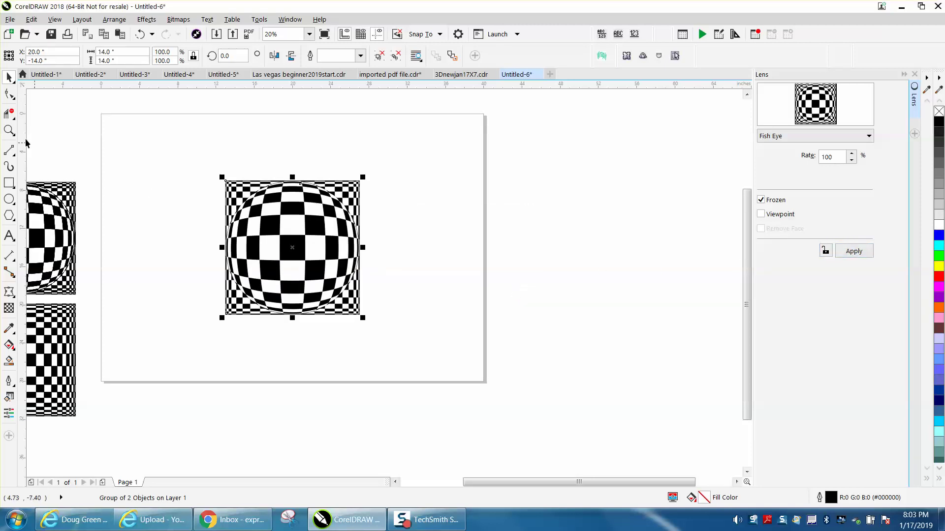
Step: Zoom in on the bulged checkerboard's squares, then zoom back out
{"action": "left_click", "coordinate": [10, 130]}
{"action": "left_click_drag", "start_coordinate": [212, 165], "coordinate": [441, 334]}
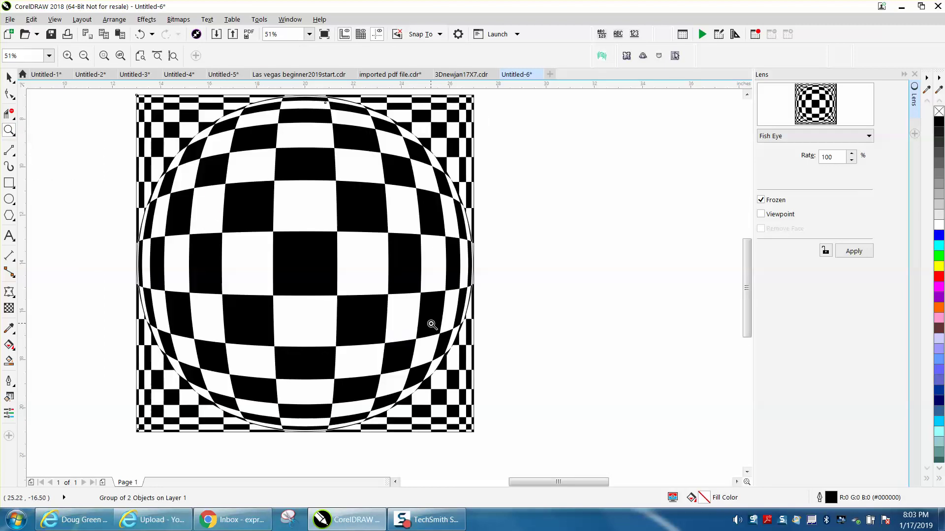
{"action": "right_click", "coordinate": [426, 303]}
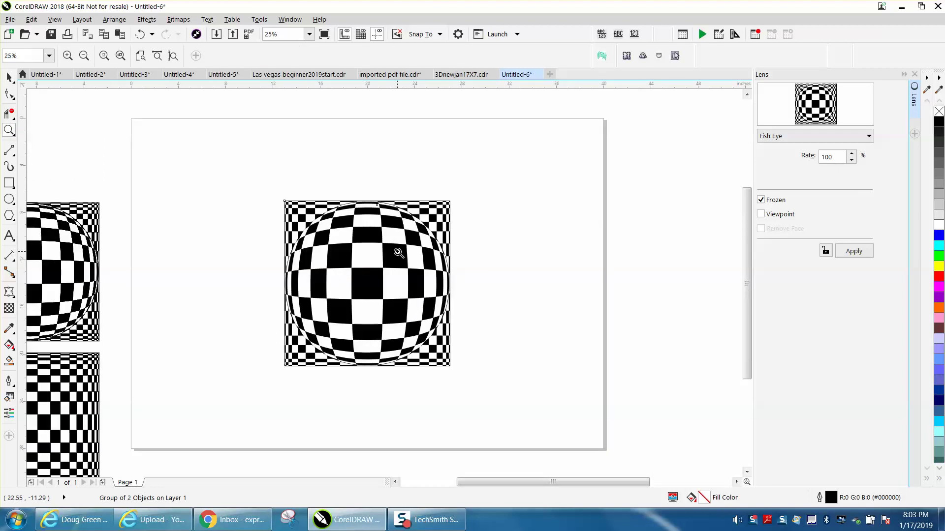
{"action": "right_click", "coordinate": [400, 253]}
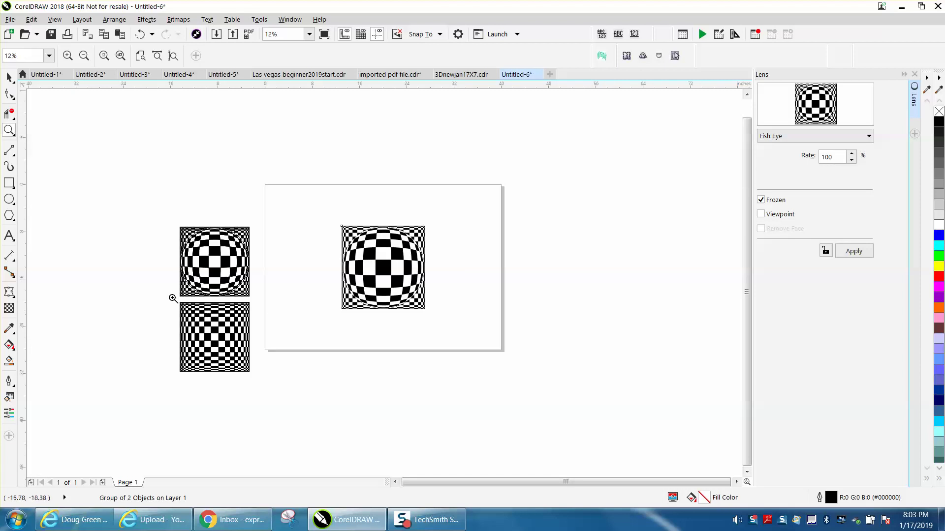
Step: Inspect the flat checkerboard close up, close the Lens docker, and view the earlier examples
{"action": "left_click_drag", "start_coordinate": [173, 301], "coordinate": [263, 377]}
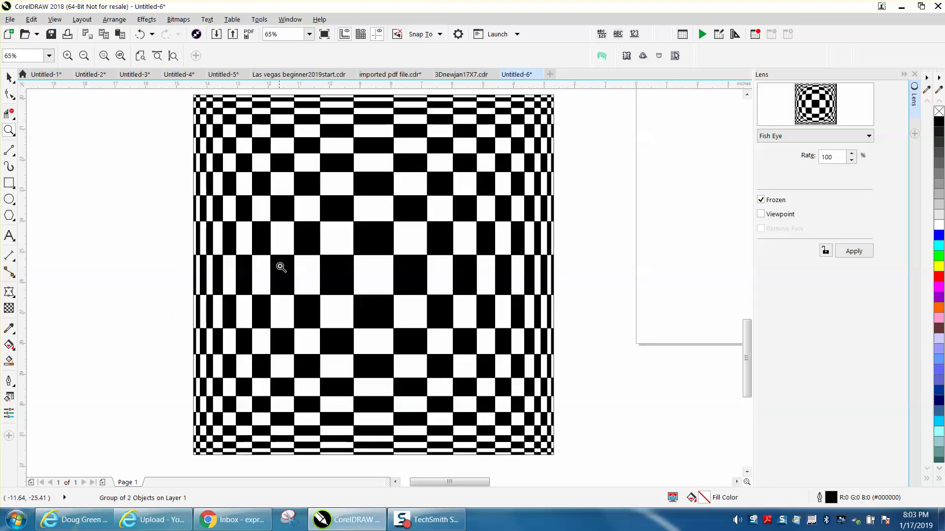
{"action": "right_click", "coordinate": [420, 303]}
{"action": "right_click", "coordinate": [452, 299]}
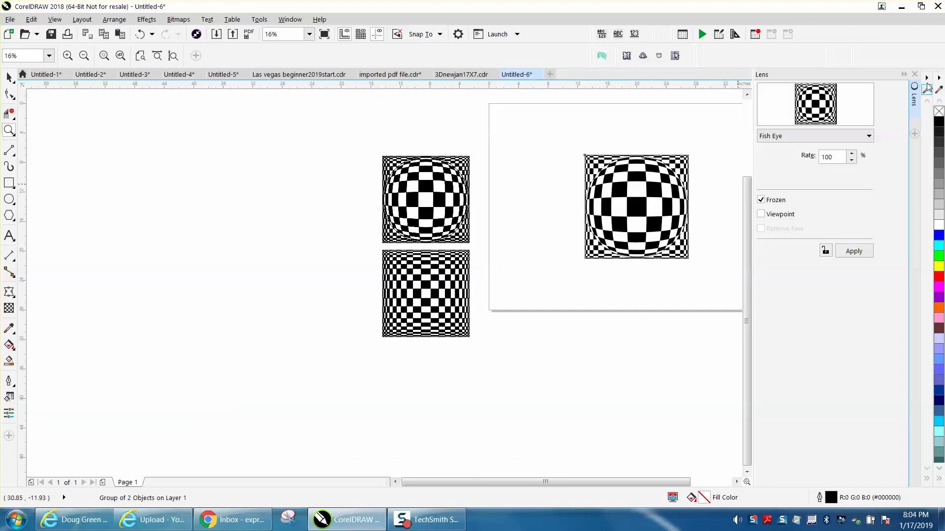
{"action": "left_click", "coordinate": [915, 76]}
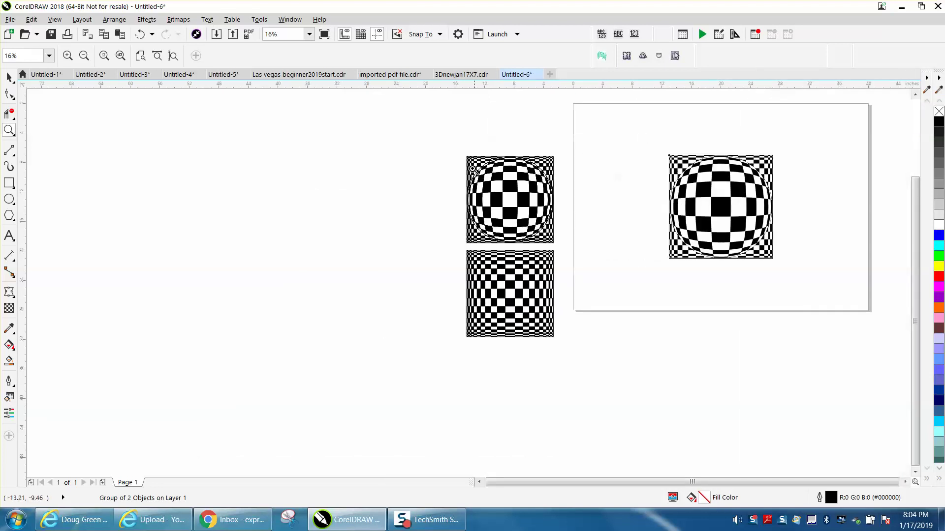
{"action": "left_click_drag", "start_coordinate": [464, 154], "coordinate": [600, 358]}
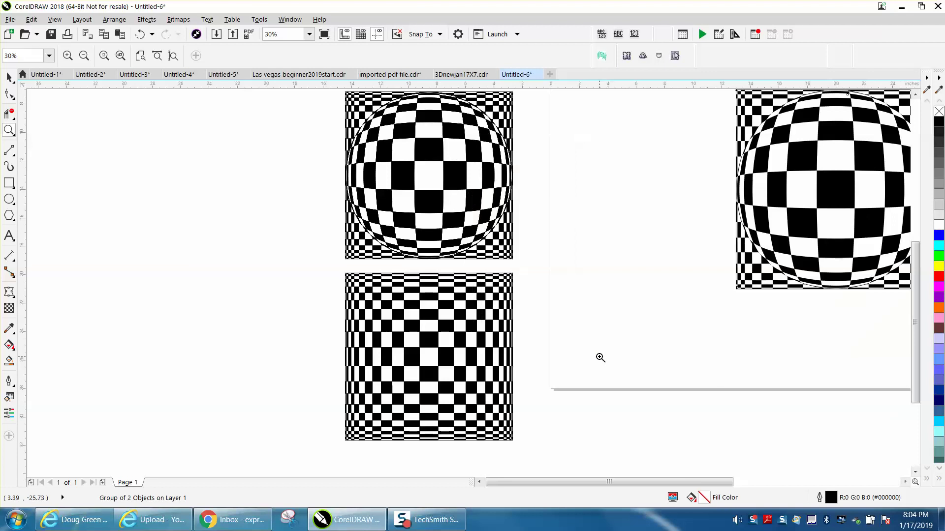